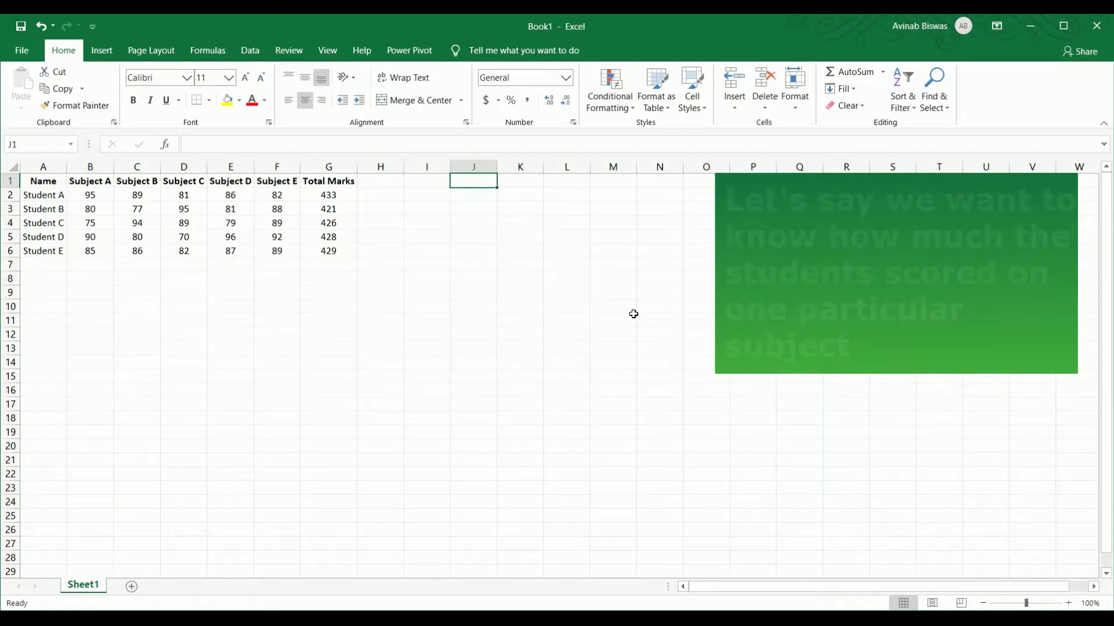
# - Enter bold headers Name in J1 and Subject C in K1
pyautogui.write('n')
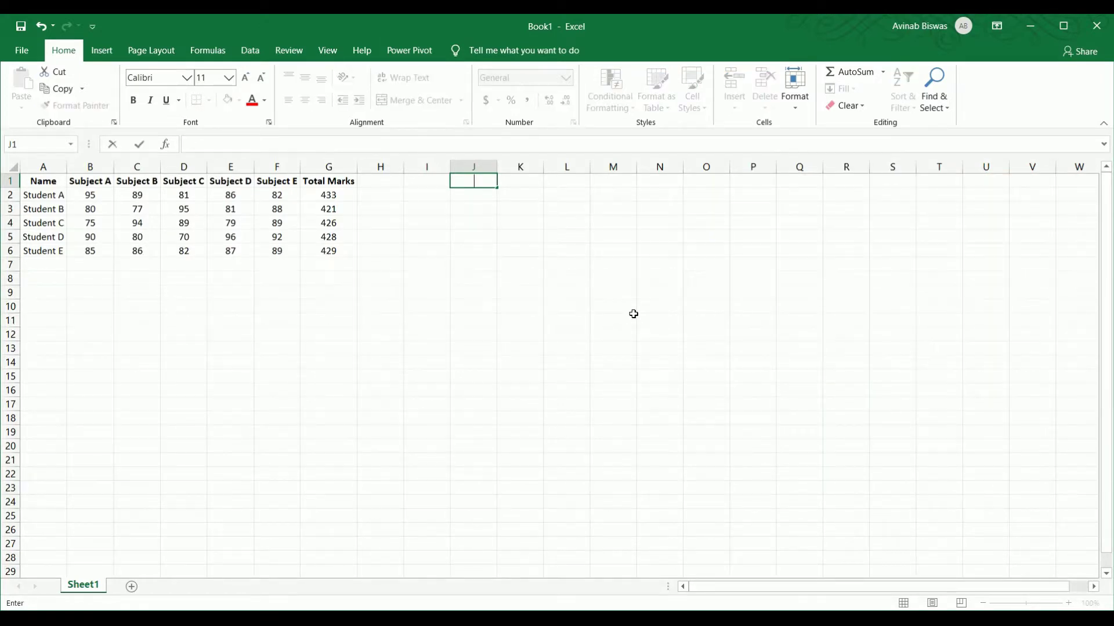
pyautogui.write('Name')
pyautogui.press('Tab')
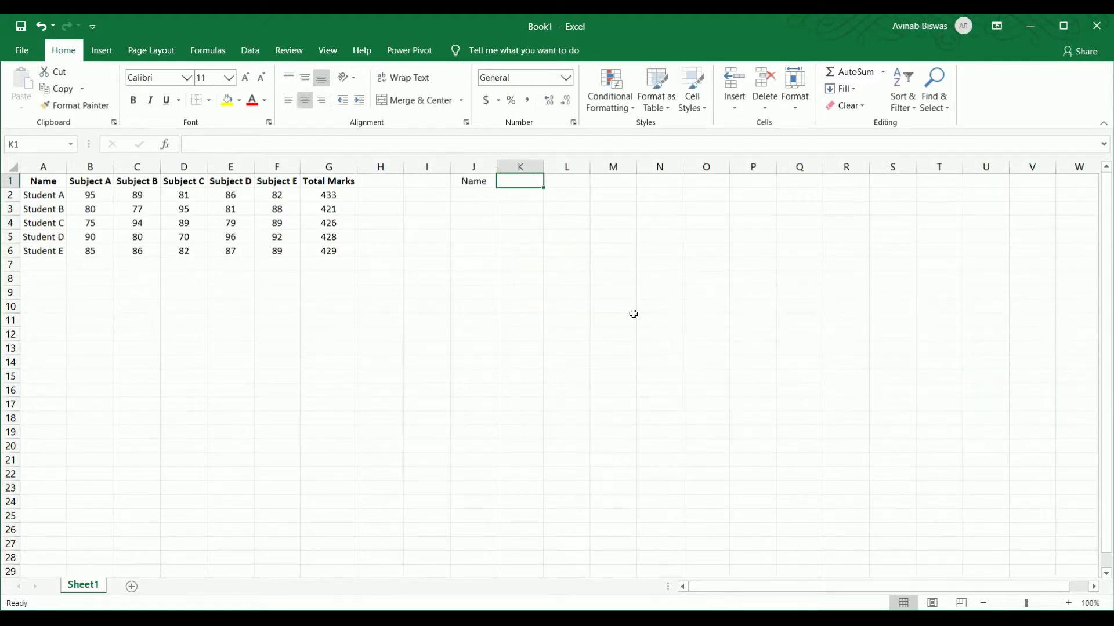
pyautogui.write('Subject C')
pyautogui.press('Return')
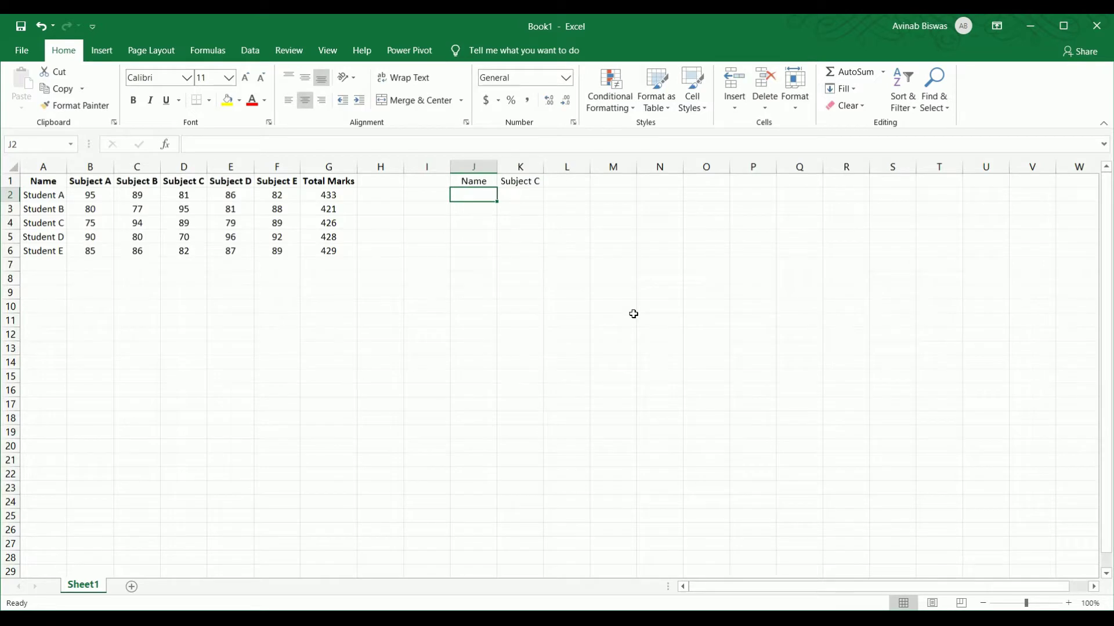
pyautogui.press('Up')
pyautogui.hotkey('shift', 'Right')
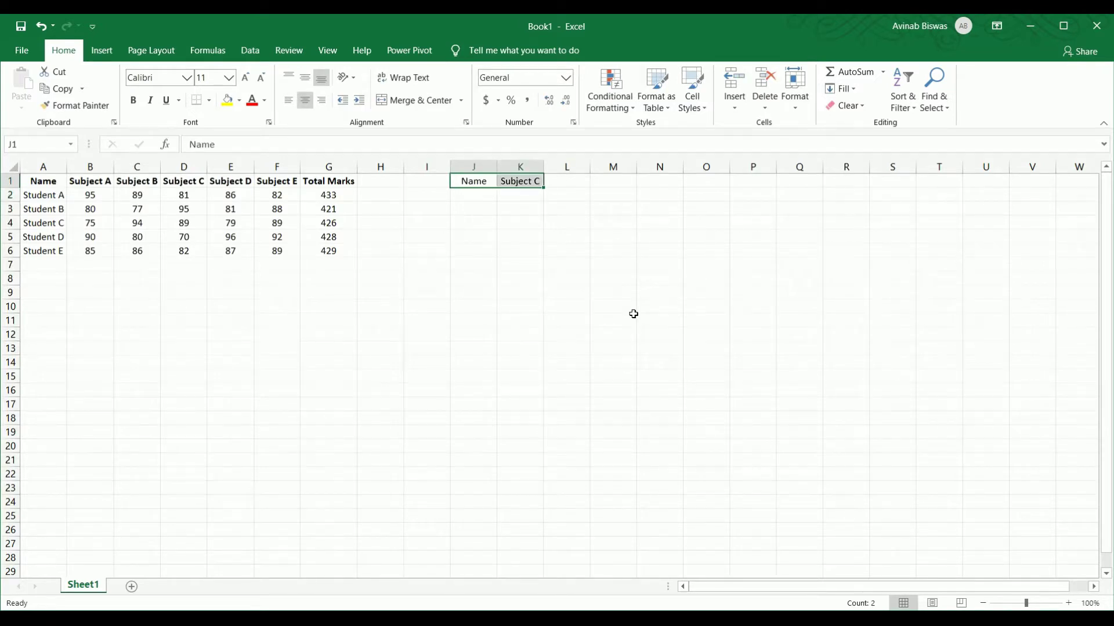
pyautogui.hotkey('ctrl', 'b')
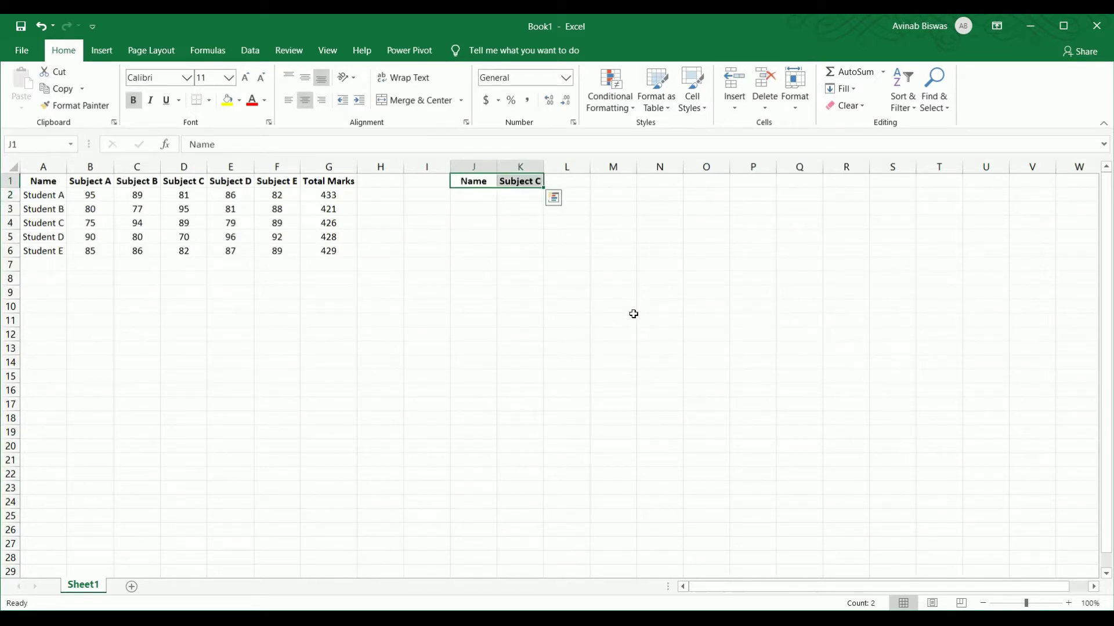
pyautogui.press('Down')
pyautogui.press('Up')
# - Copy the student names from A2:A6 into J2:J6
pyautogui.hotkey('ctrl', 'Left')
pyautogui.hotkey('ctrl', 'Left')
pyautogui.press('Down')
pyautogui.hotkey('ctrl', 'shift', 'Down')
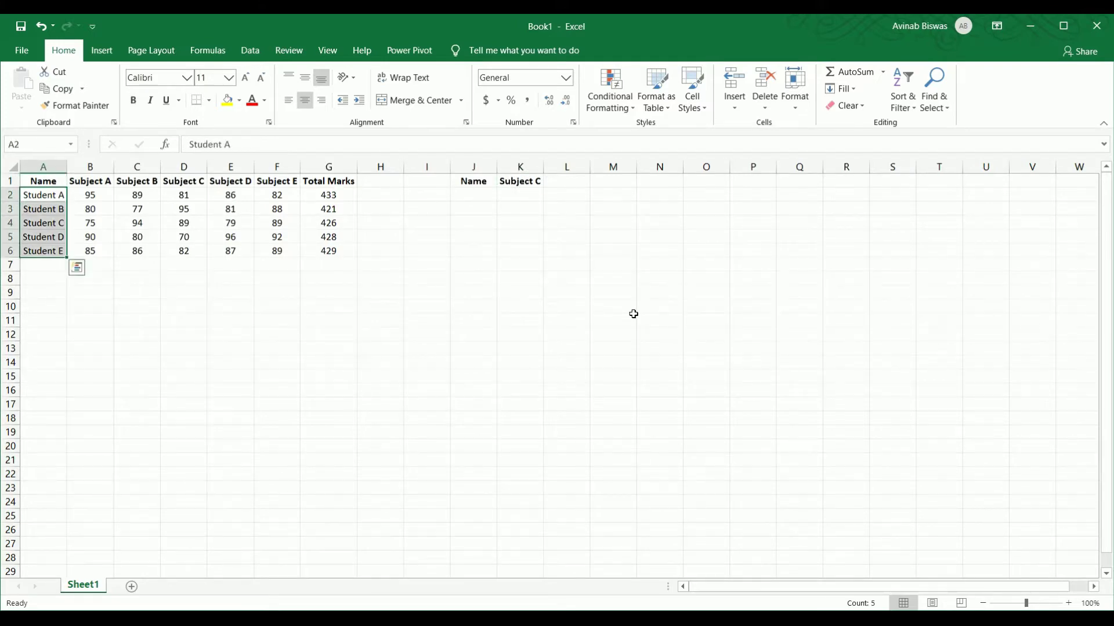
pyautogui.hotkey('ctrl', 'c')
pyautogui.press('Up')
pyautogui.hotkey('ctrl', 'Right')
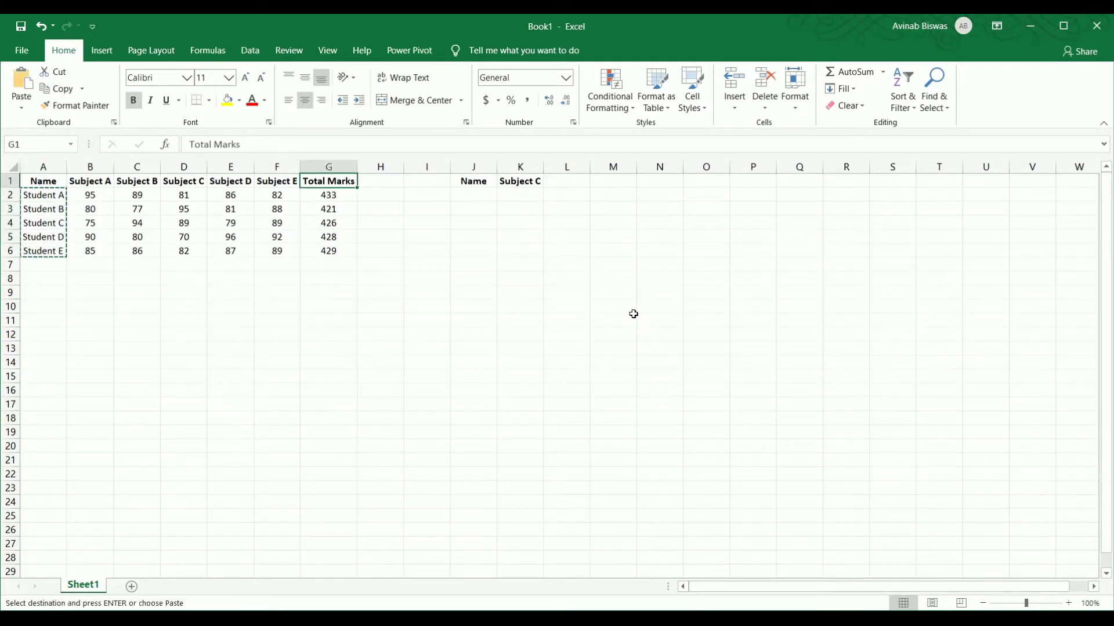
pyautogui.hotkey('ctrl', 'Right')
pyautogui.press('Down')
pyautogui.hotkey('ctrl', 'v')
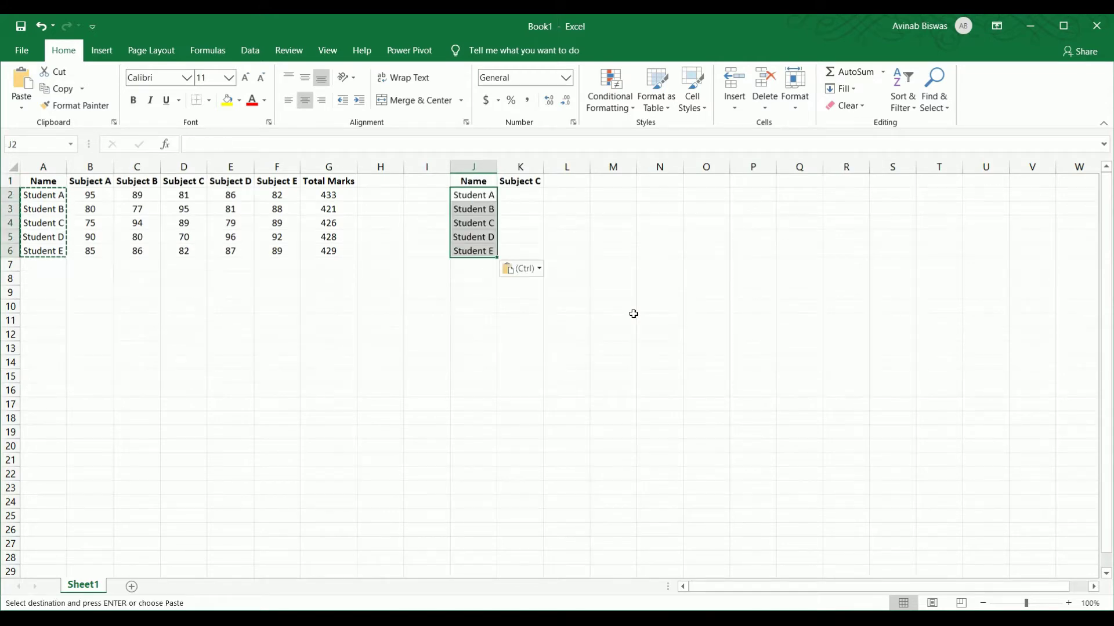
pyautogui.press('Escape')
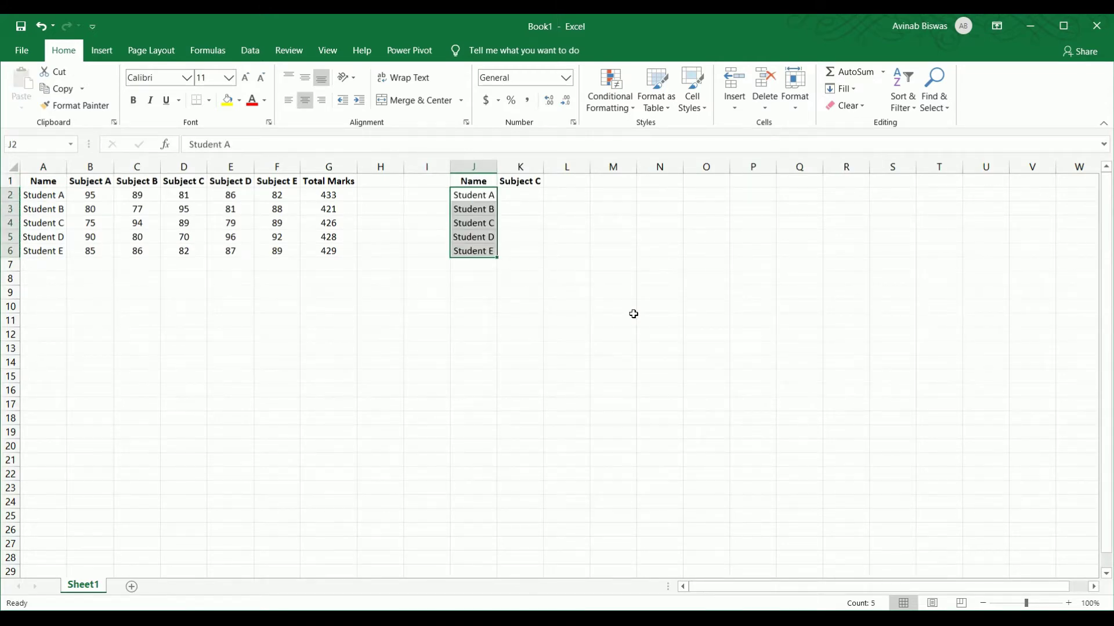
pyautogui.press('Right')
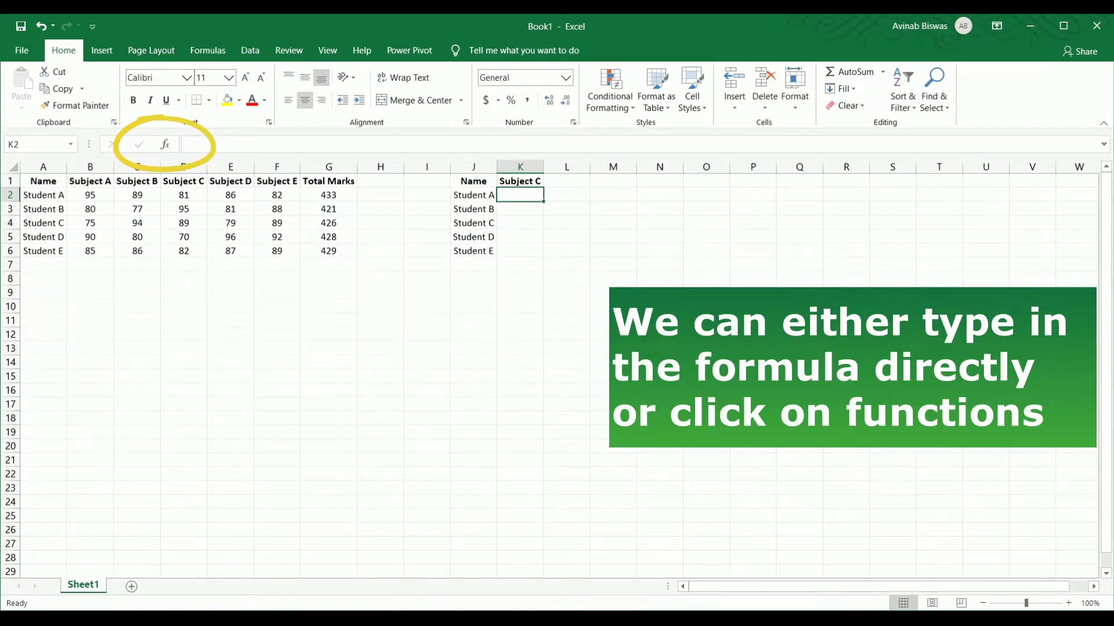
# - Search the Insert Function list for 'vlookup' and choose VLOOKUP for K2
pyautogui.click(166, 145)
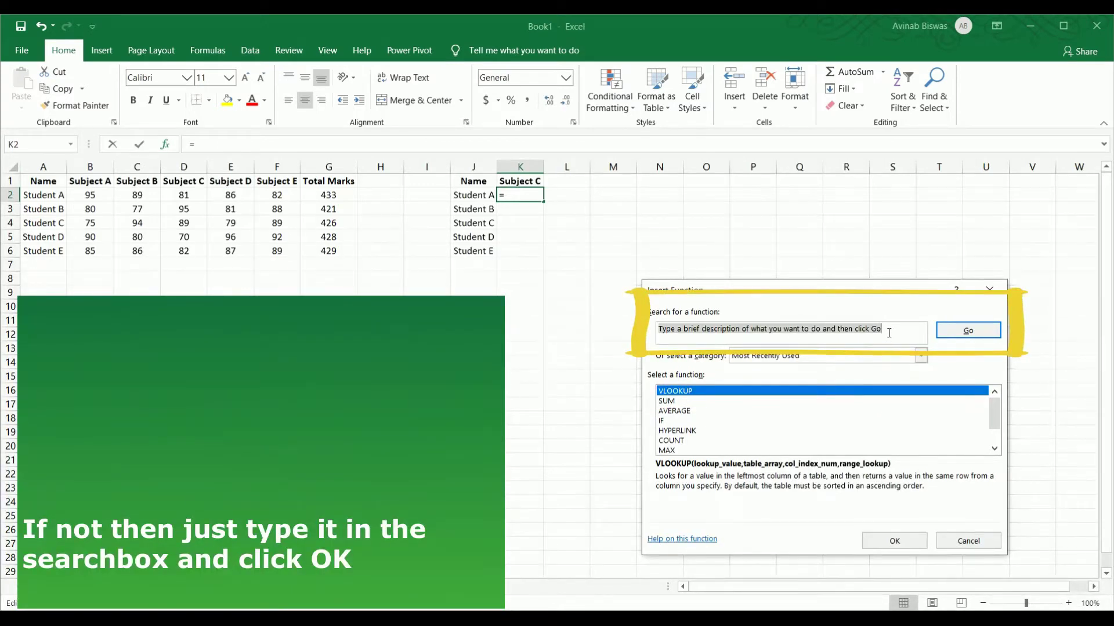
pyautogui.click(889, 333)
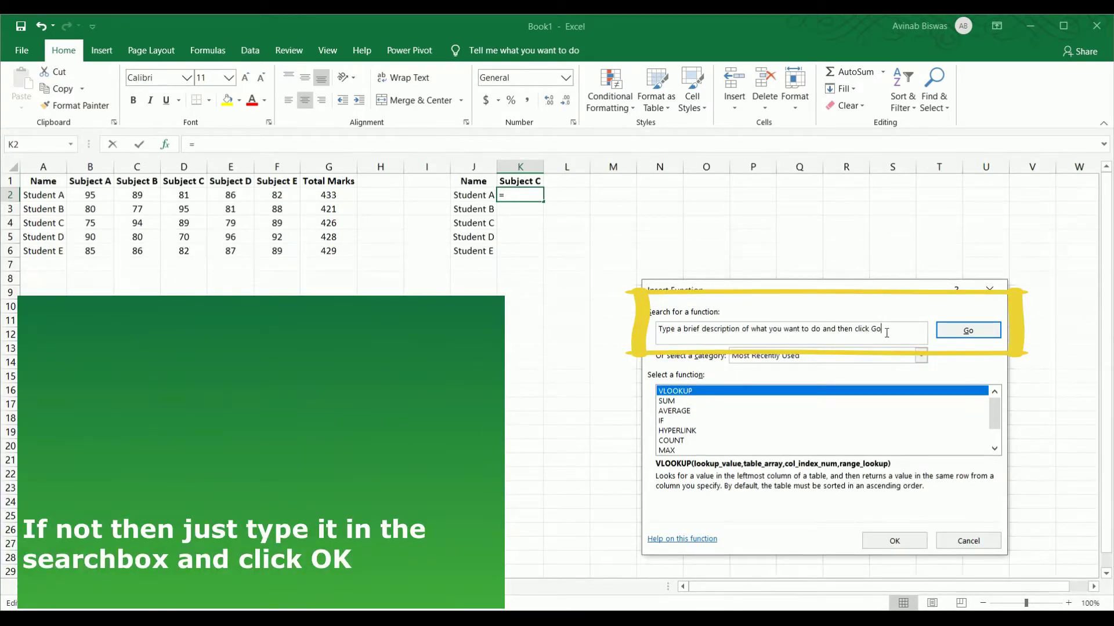
pyautogui.moveTo(884, 331); pyautogui.dragTo(658, 329)
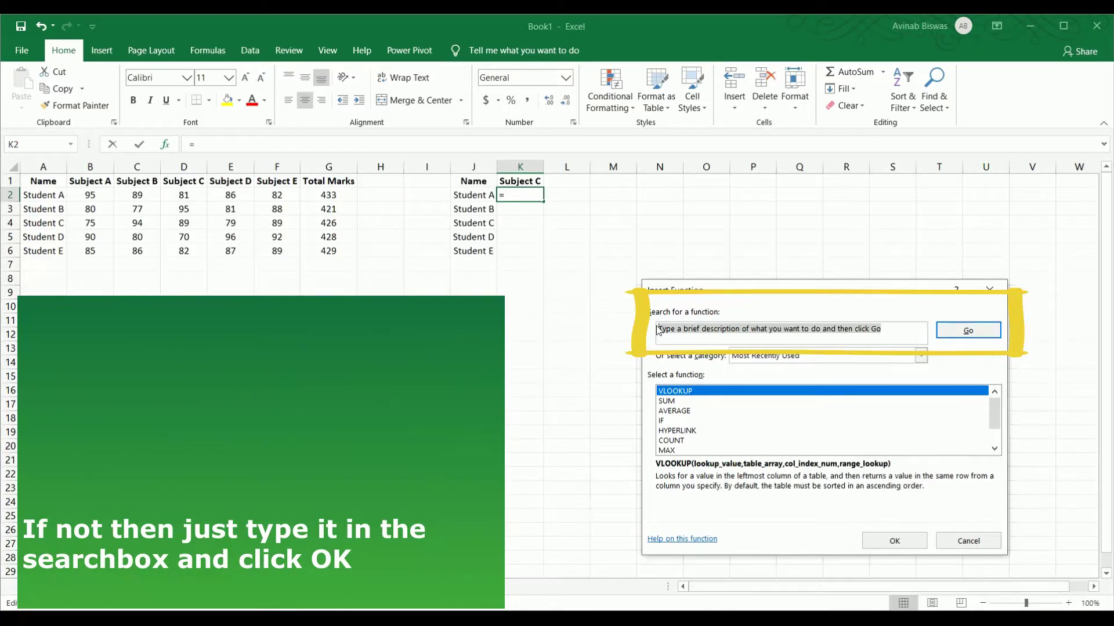
pyautogui.write('vlookup')
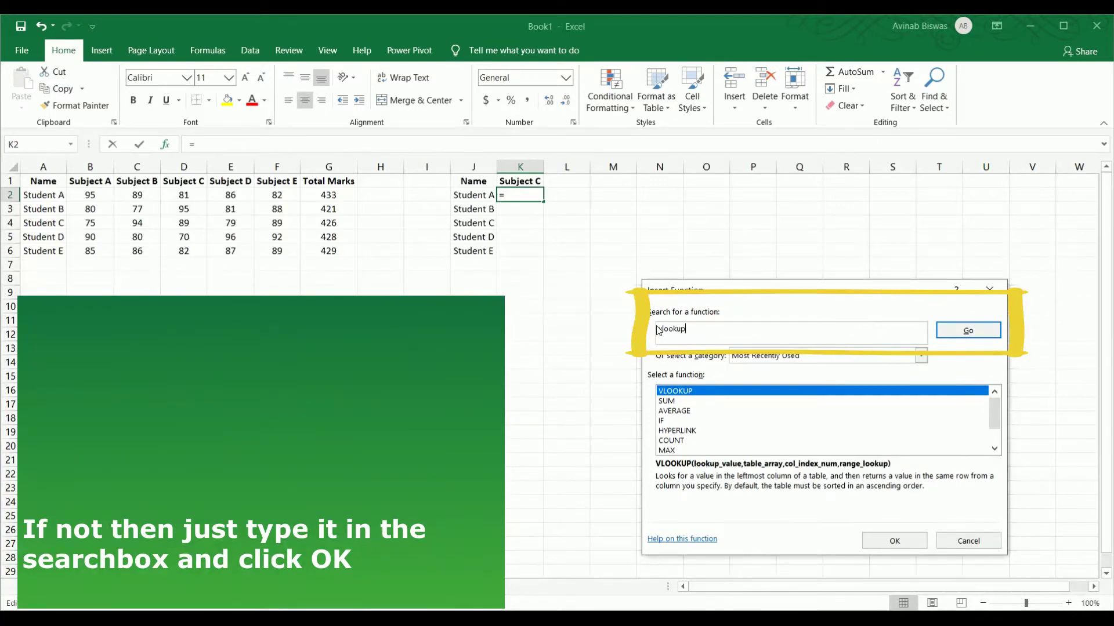
pyautogui.press('Return')
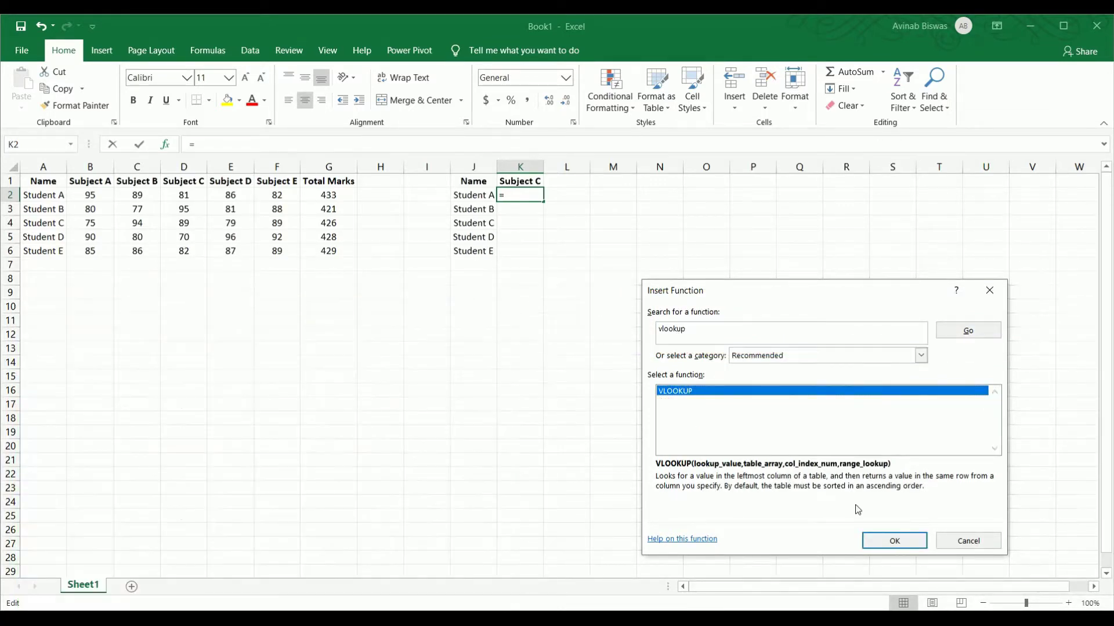
pyautogui.click(889, 545)
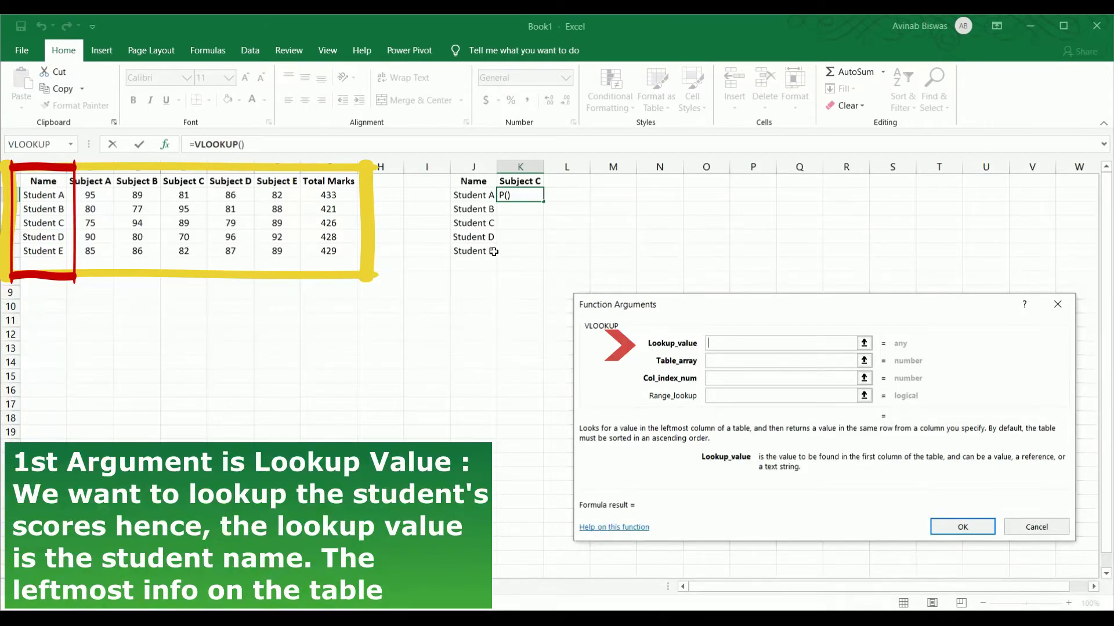
# - Set VLOOKUP's lookup value to J2 and its table array to A2:G6
pyautogui.click(469, 194)
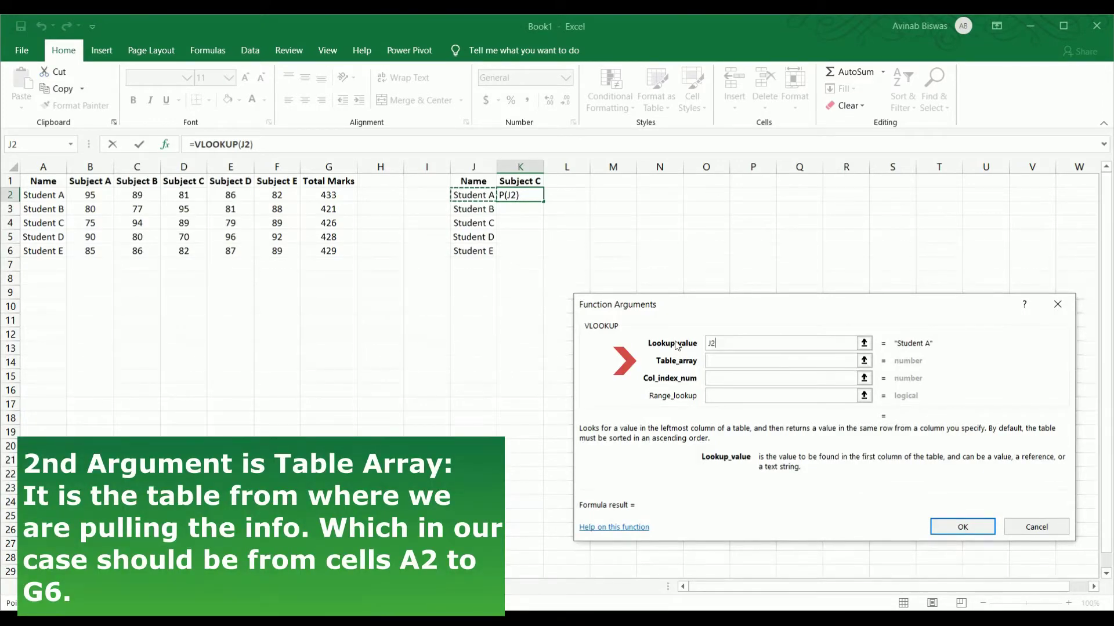
pyautogui.press('Tab')
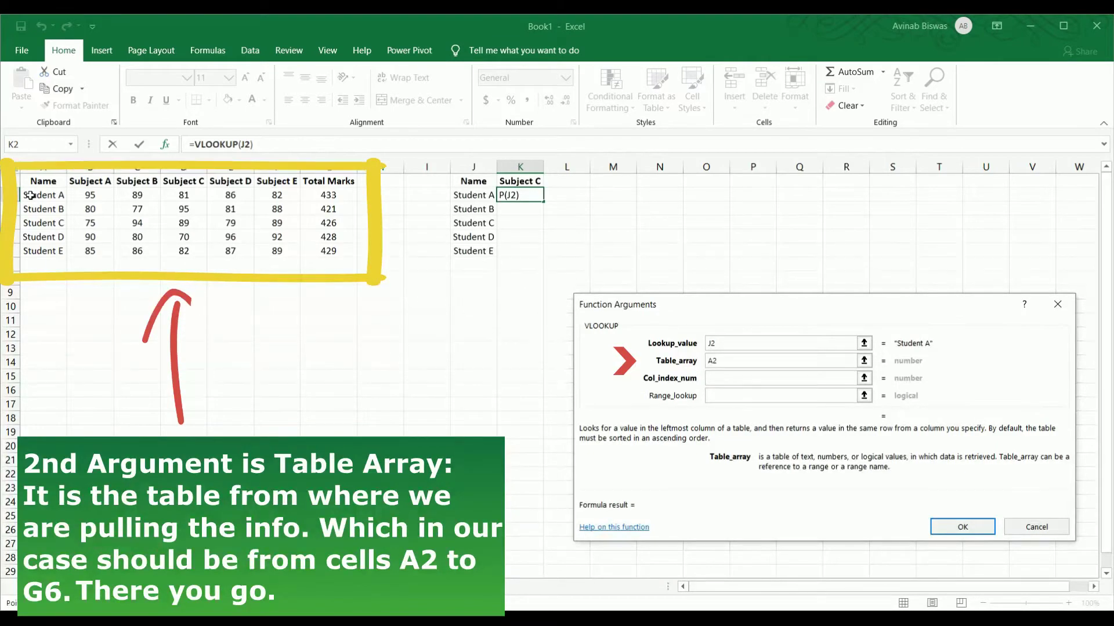
pyautogui.moveTo(31, 196); pyautogui.dragTo(276, 250)
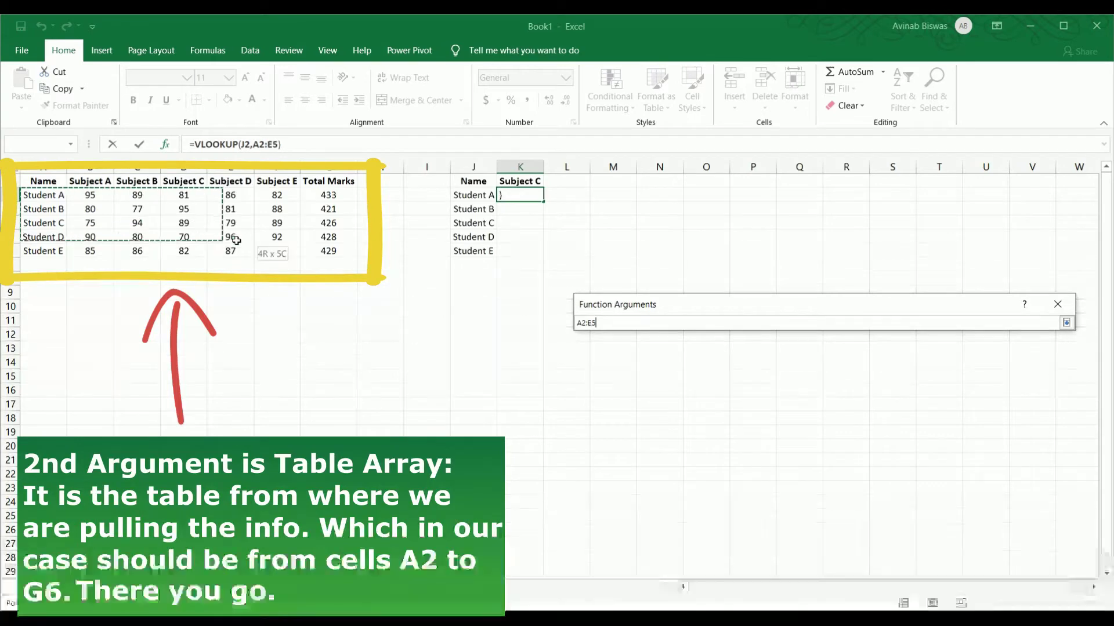
pyautogui.moveTo(276, 250); pyautogui.dragTo(323, 254)
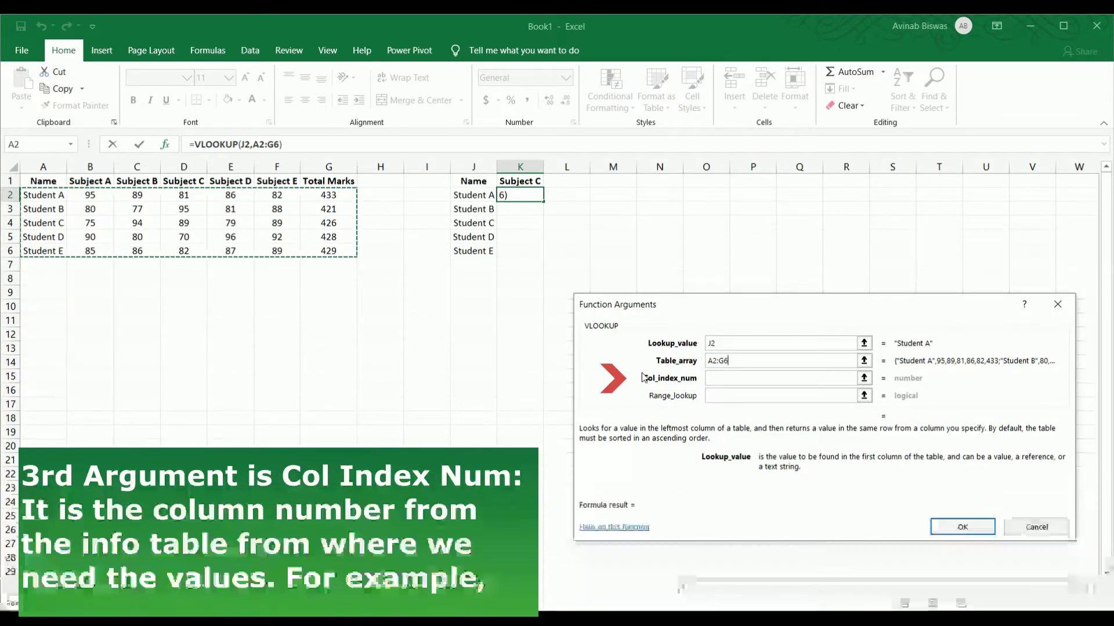
pyautogui.press('Tab')
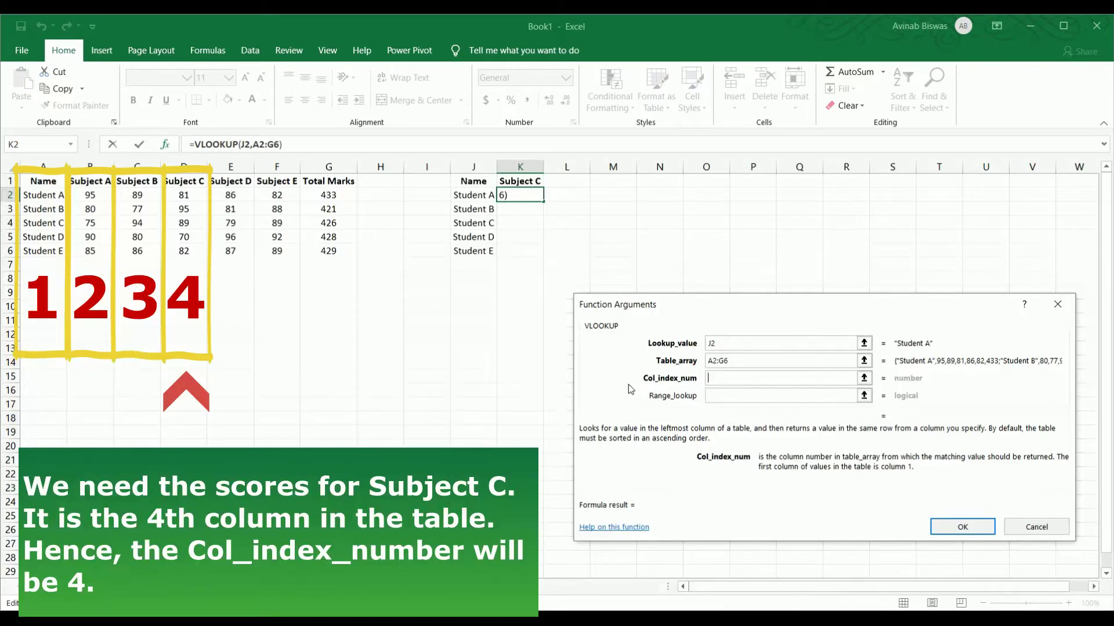
# - Enter 4 as the column index so the preview shows 81
pyautogui.write('4')
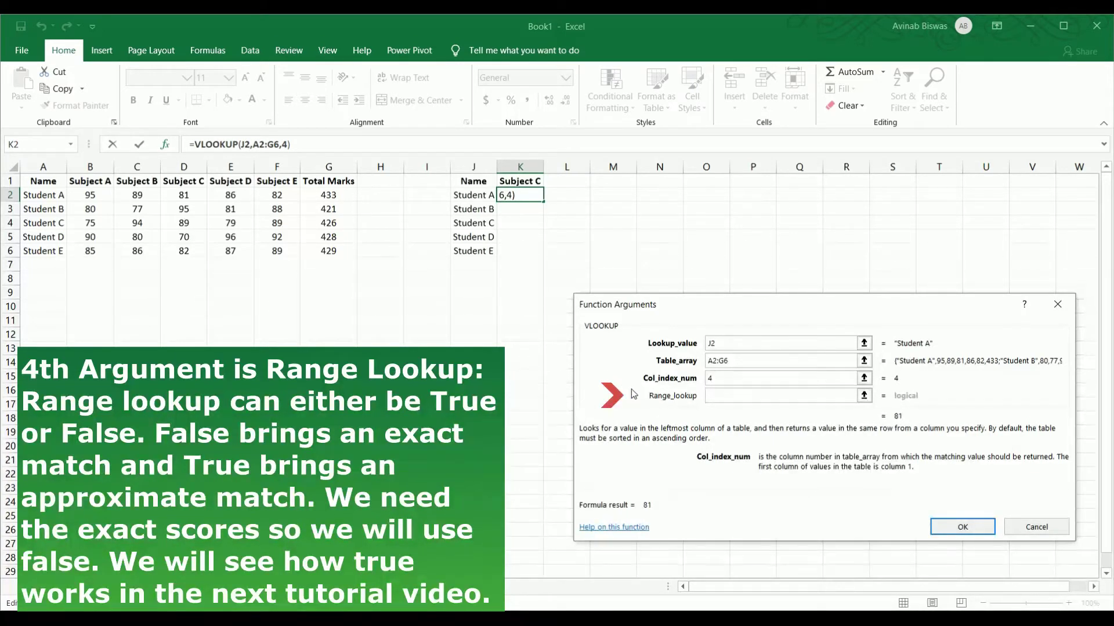
pyautogui.click(749, 394)
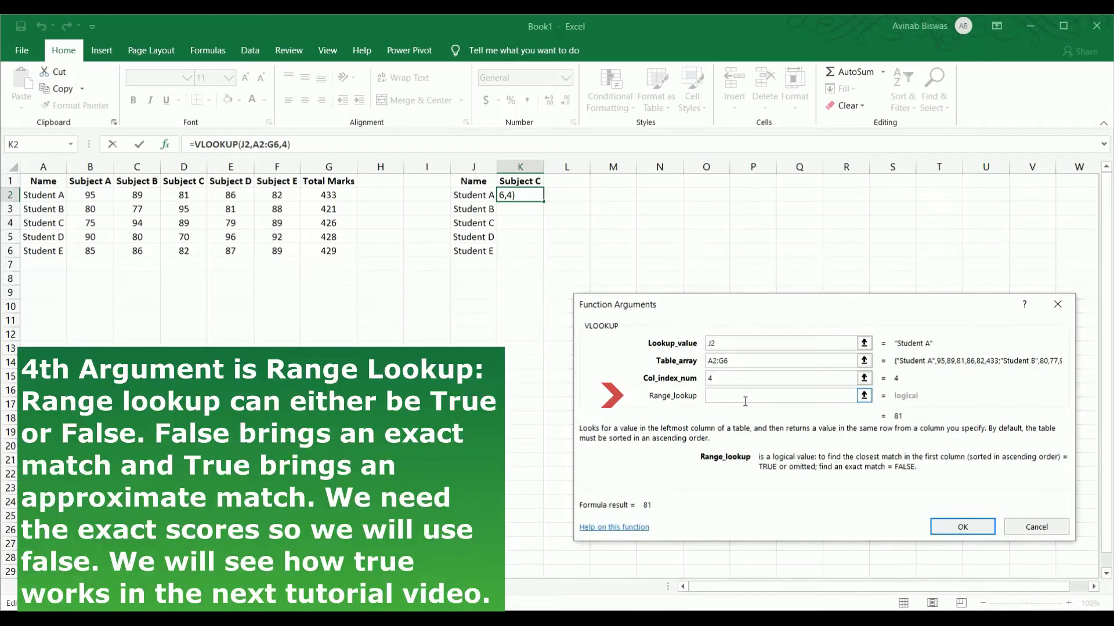
# - Set range lookup to 0 and insert =VLOOKUP(J2,A2:G6,4,0) into K2
pyautogui.write('0')
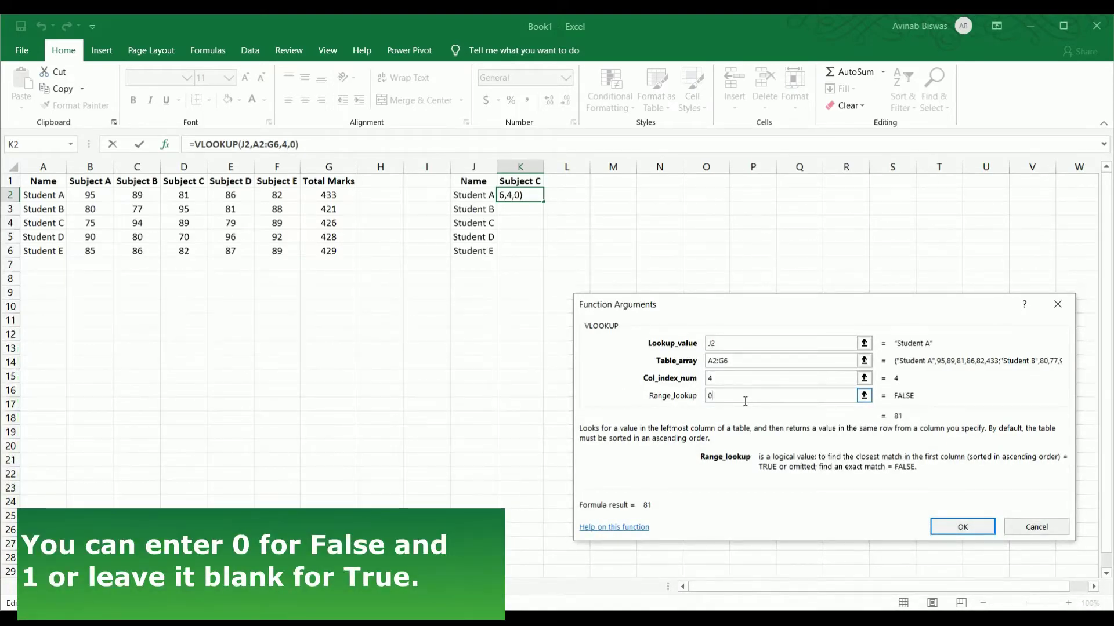
pyautogui.click(716, 374)
pyautogui.click(772, 395)
pyautogui.click(950, 526)
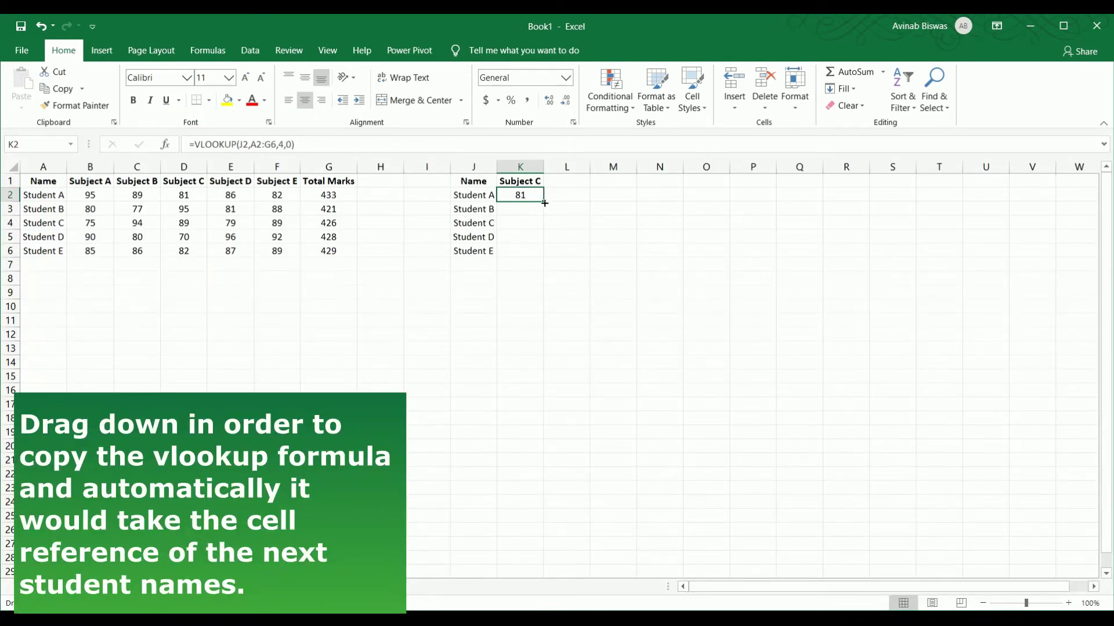
# - Fill K2's formula down to K6 and check each copied formula
pyautogui.moveTo(544, 203); pyautogui.dragTo(547, 259)
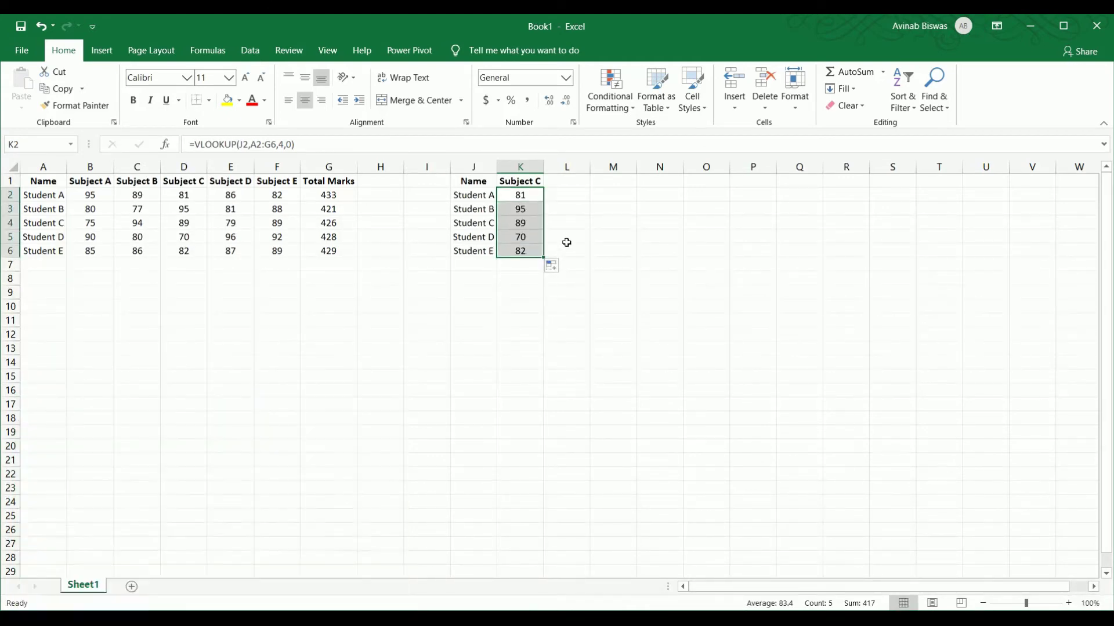
pyautogui.press('Up')
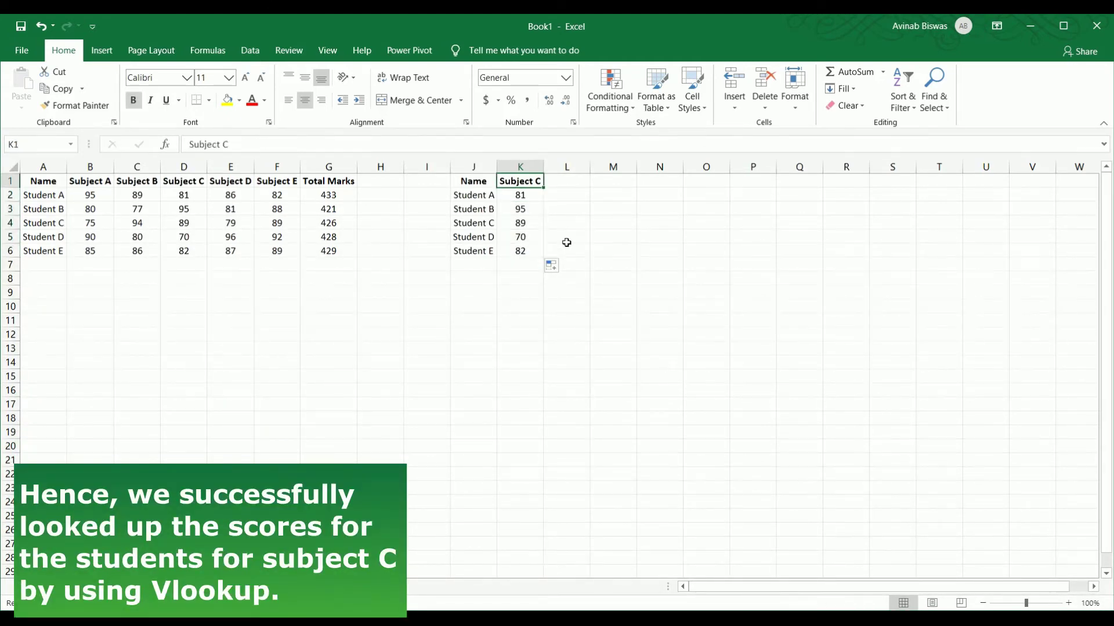
pyautogui.press('Down')
pyautogui.press('Down')
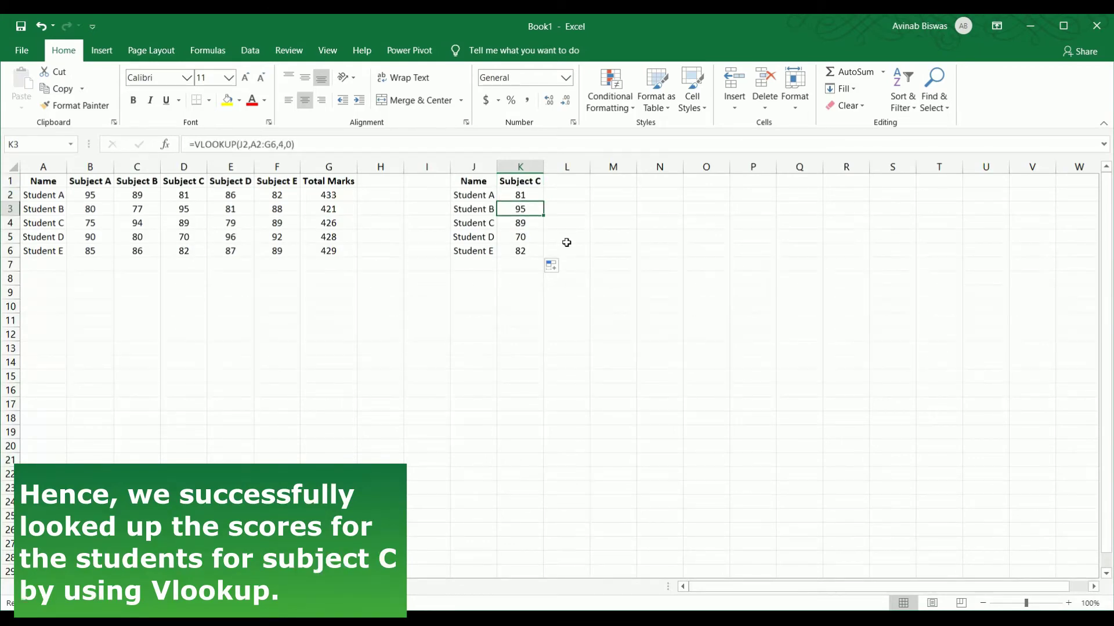
pyautogui.press('Down')
pyautogui.press('Up')
pyautogui.press('Up')
pyautogui.press('Down')
pyautogui.press('Down')
pyautogui.press('Down')
pyautogui.press('Down')
pyautogui.press('Up')
pyautogui.hotkey('ctrl', 'Up')
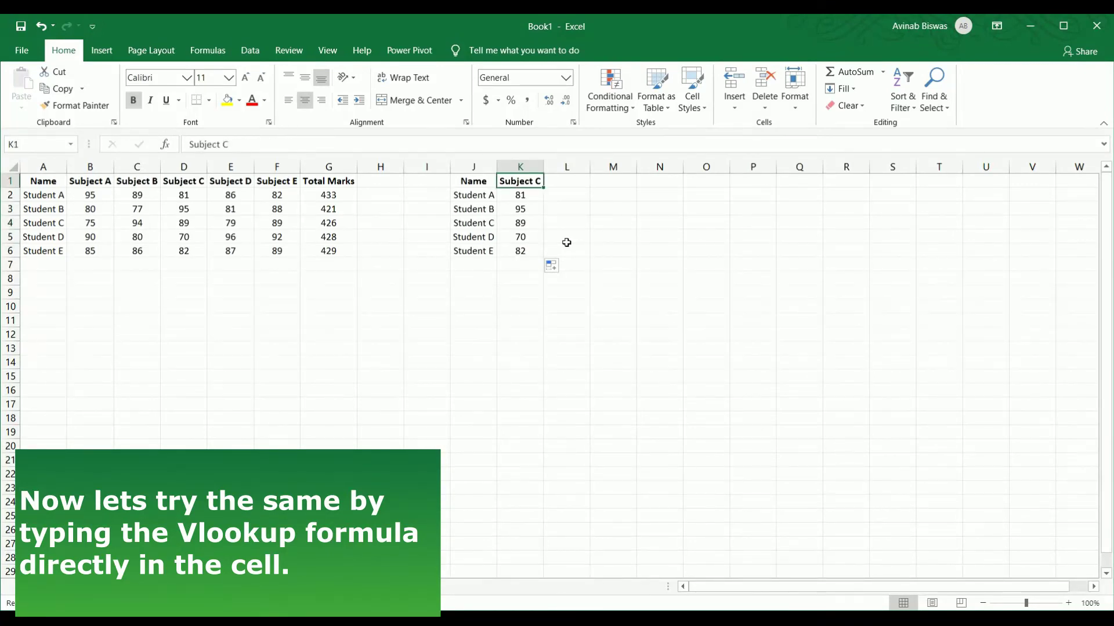
pyautogui.press('Right')
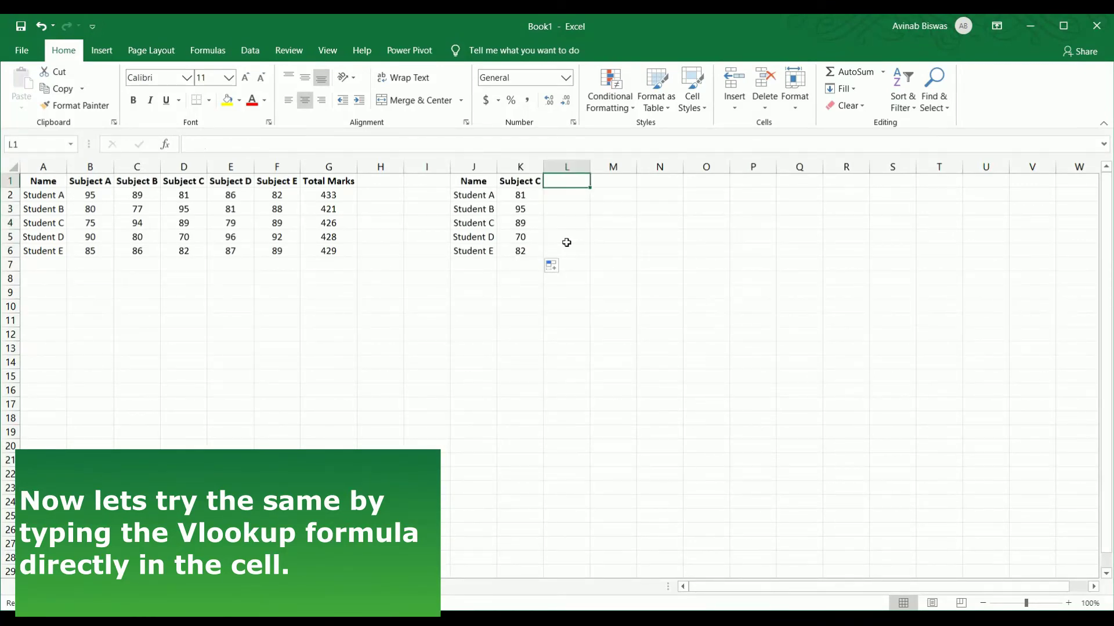
pyautogui.press('Left')
pyautogui.press('Down')
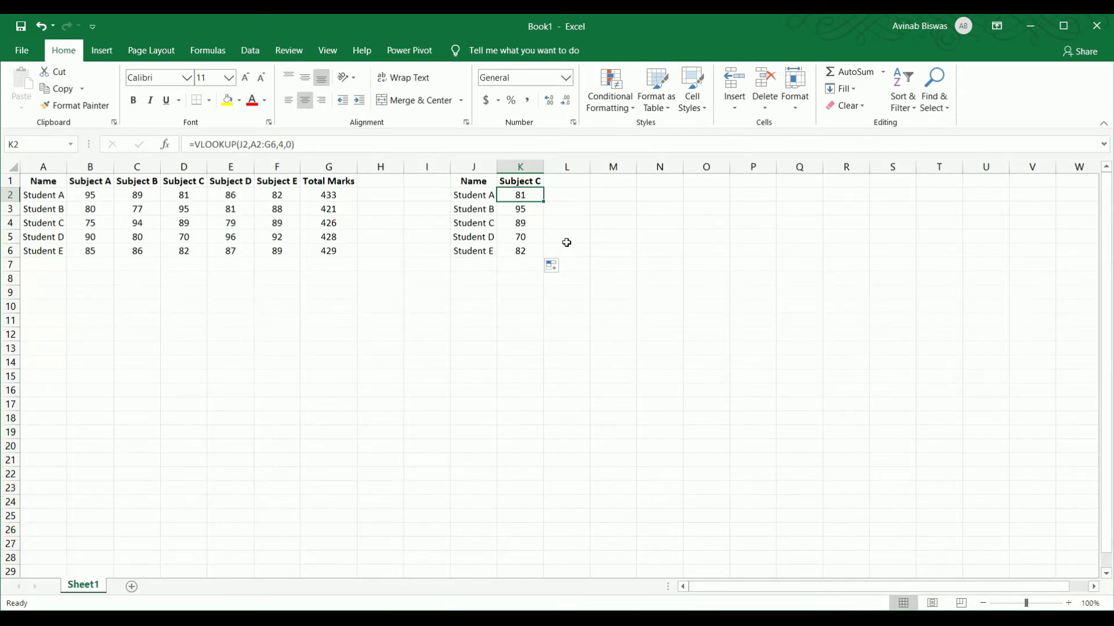
# - Delete the K2:K6 results and start typing =VLOOKUP(J2,A2:G6,4,0) in K2
pyautogui.hotkey('ctrl', 'shift', 'Down')
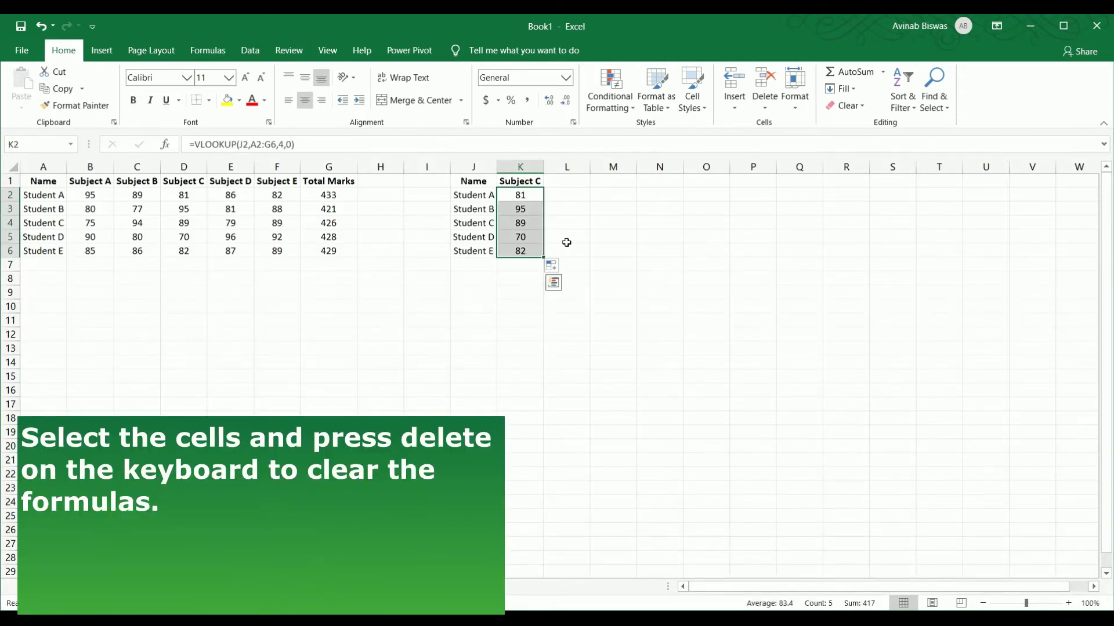
pyautogui.press('Delete')
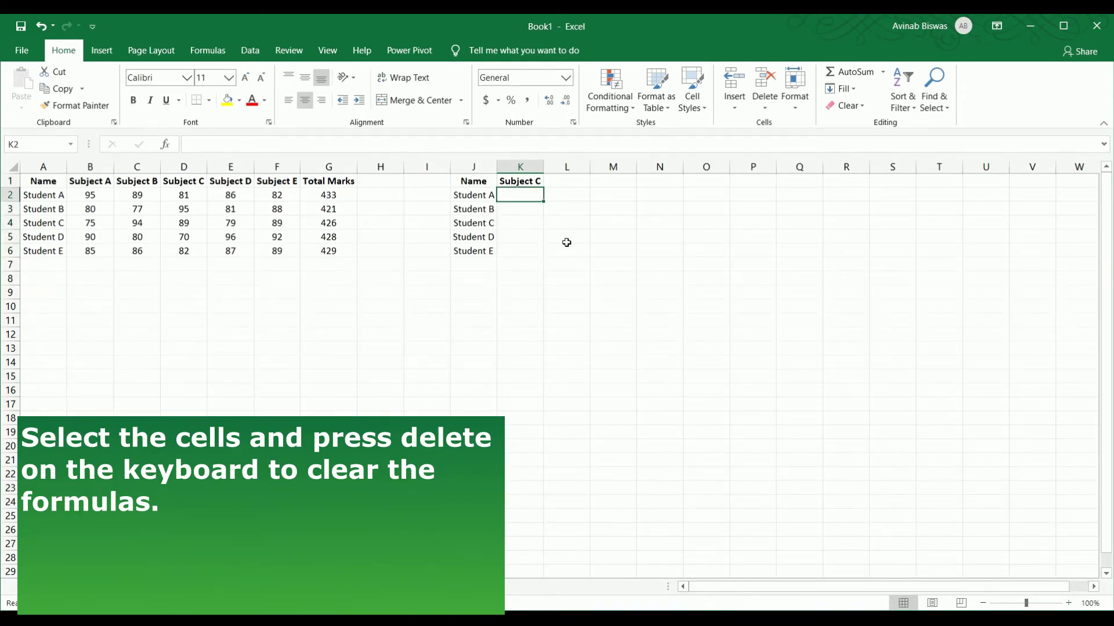
pyautogui.write('=')
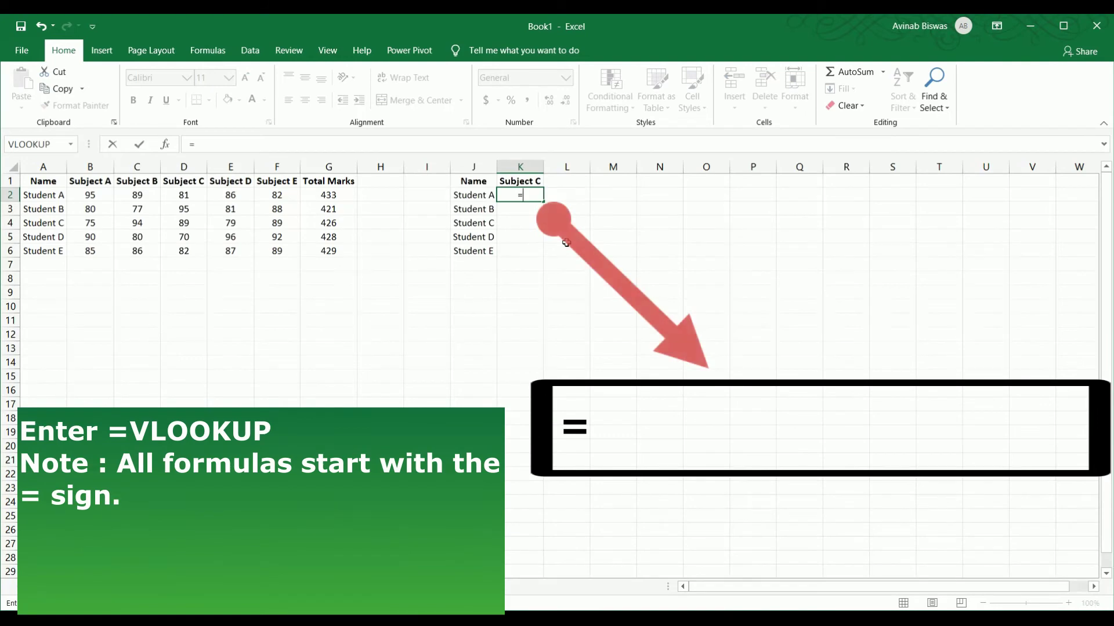
pyautogui.write('V')
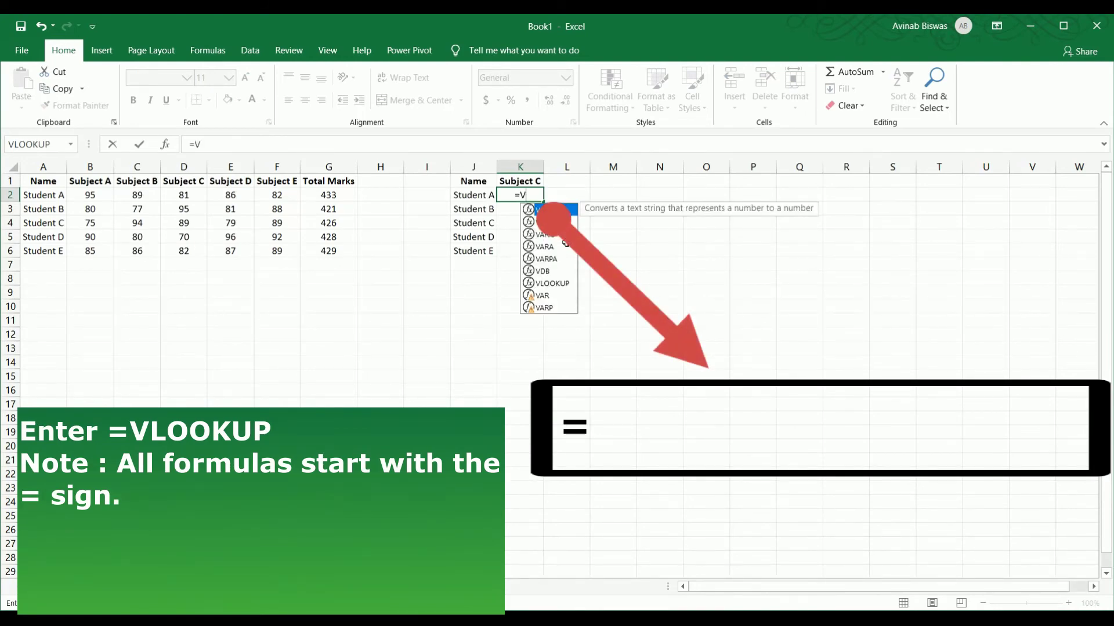
pyautogui.write('LOOKUP(')
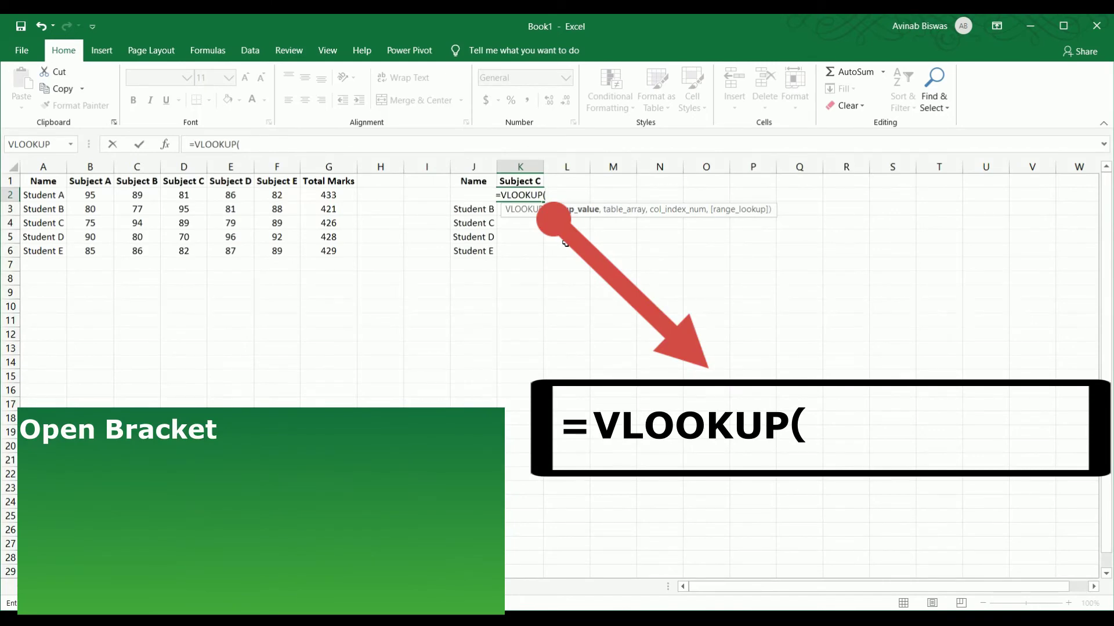
pyautogui.write('J2')
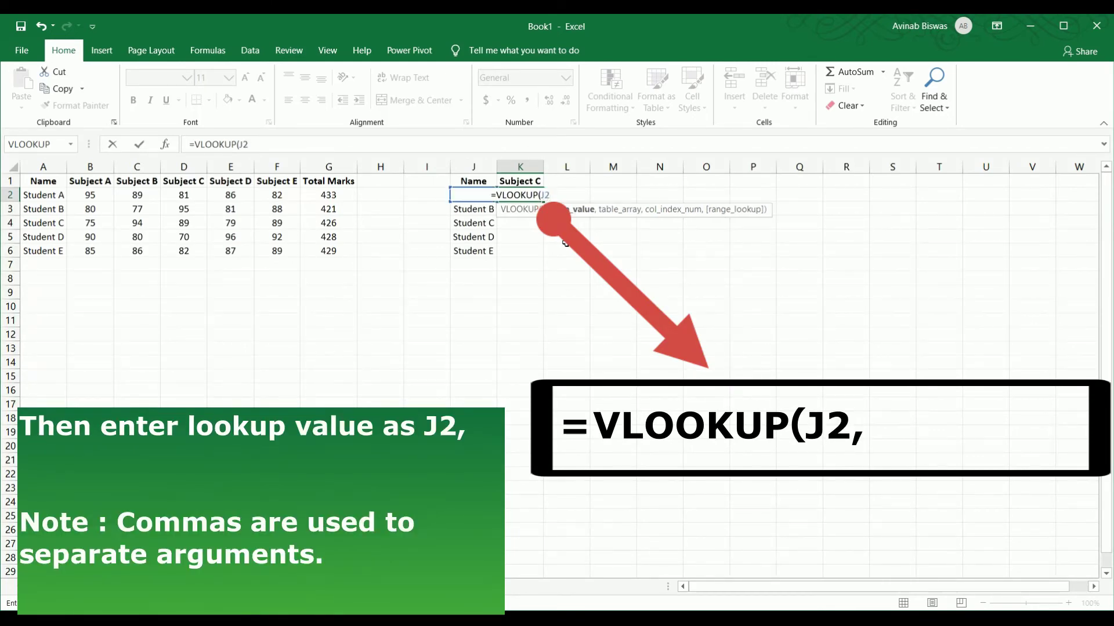
pyautogui.write(',')
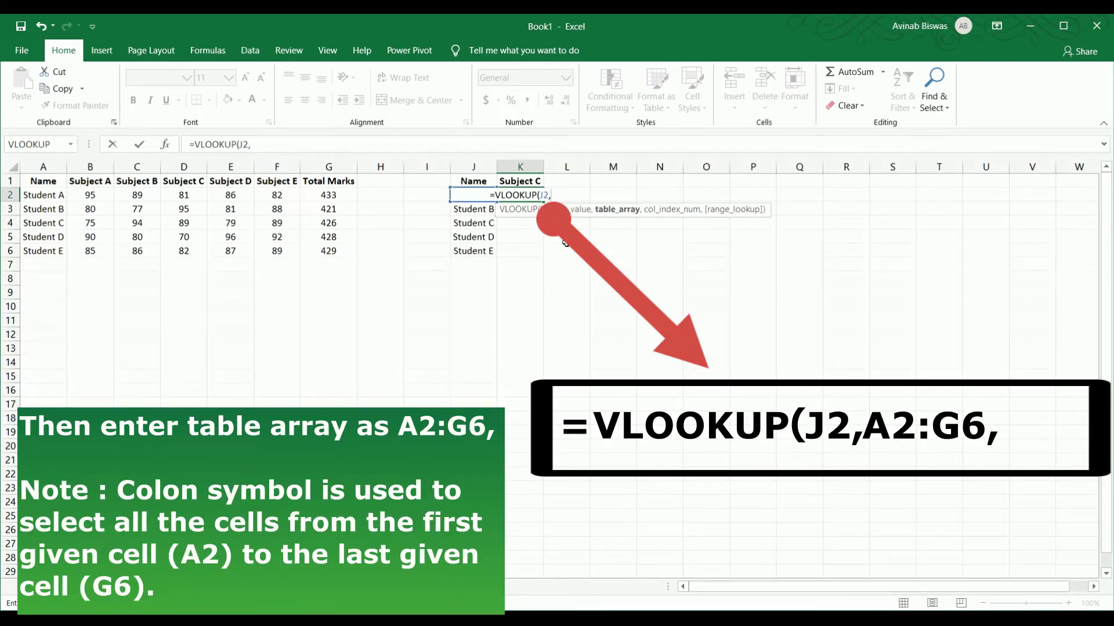
pyautogui.write('A2:')
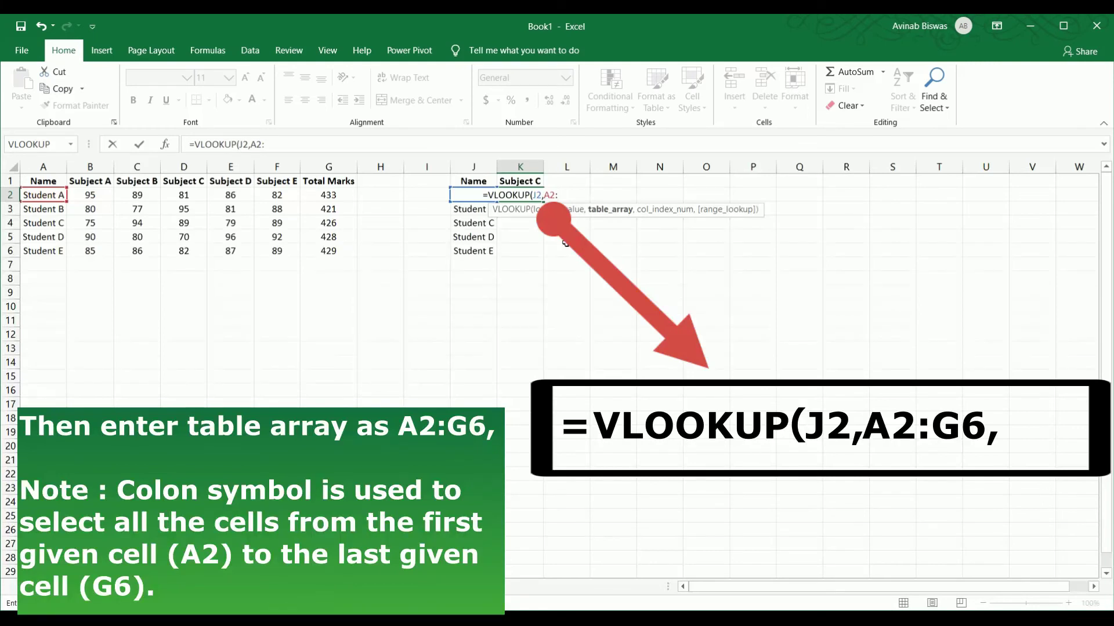
pyautogui.write('G')
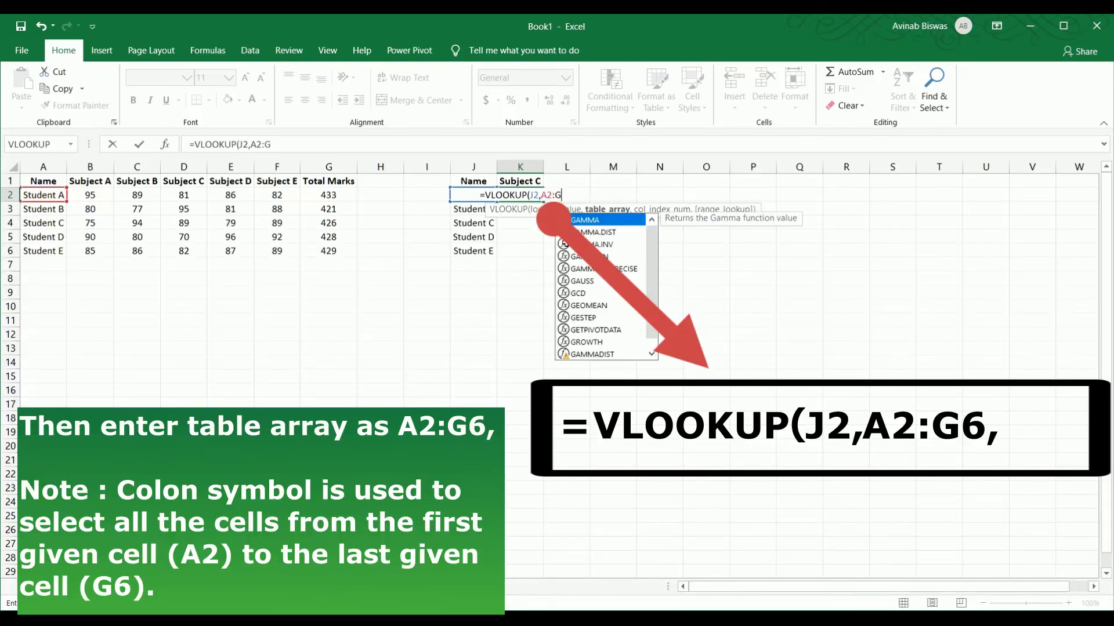
pyautogui.write('6')
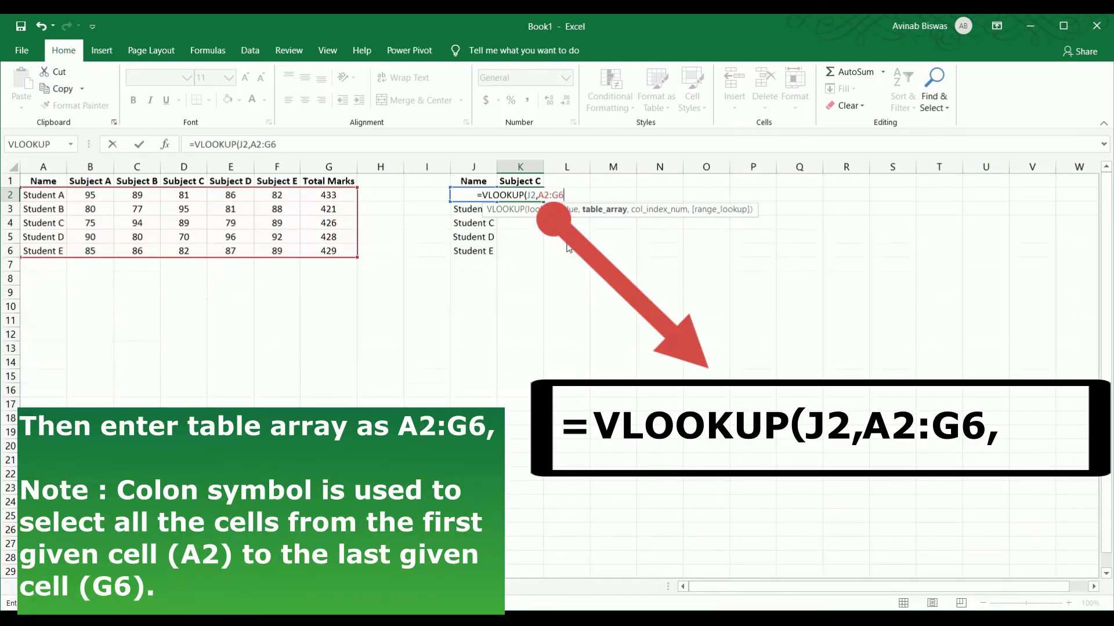
pyautogui.write(',')
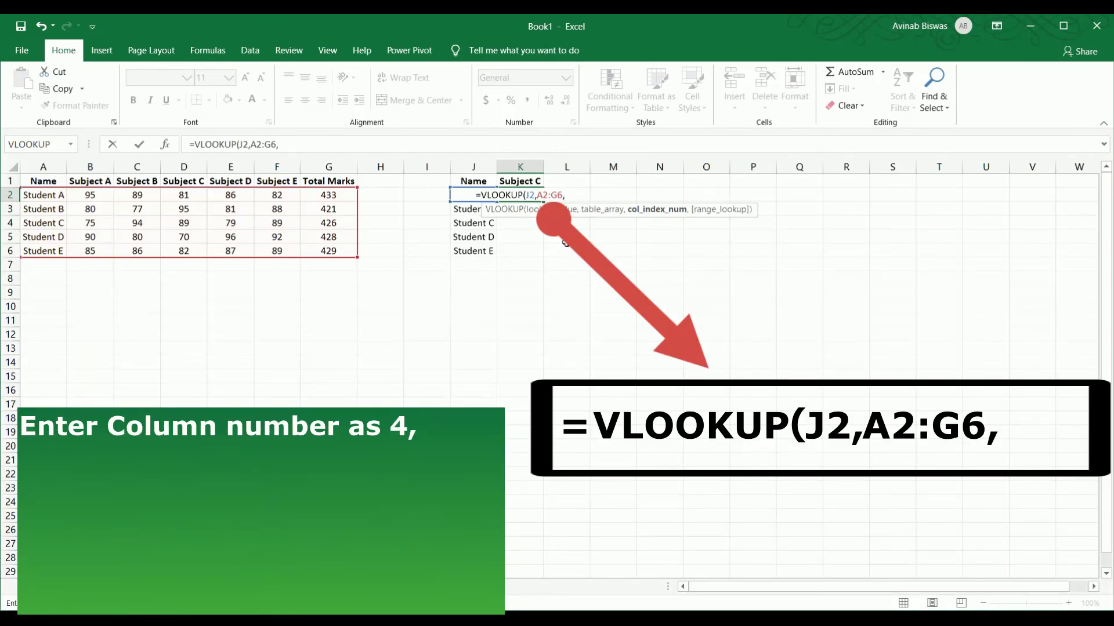
pyautogui.write('4')
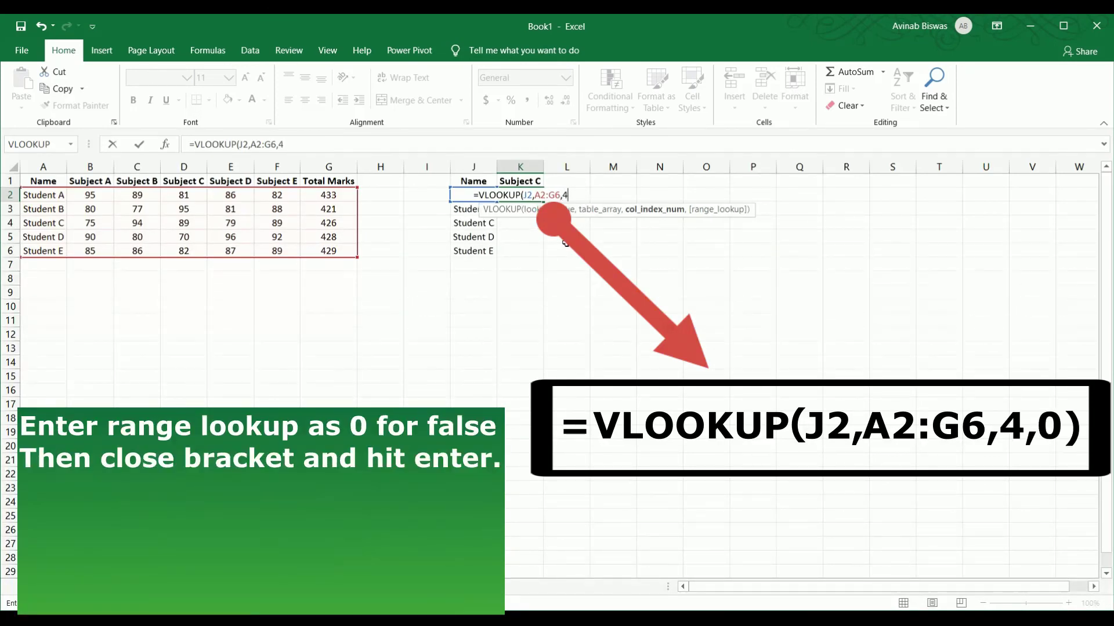
pyautogui.write(',0')
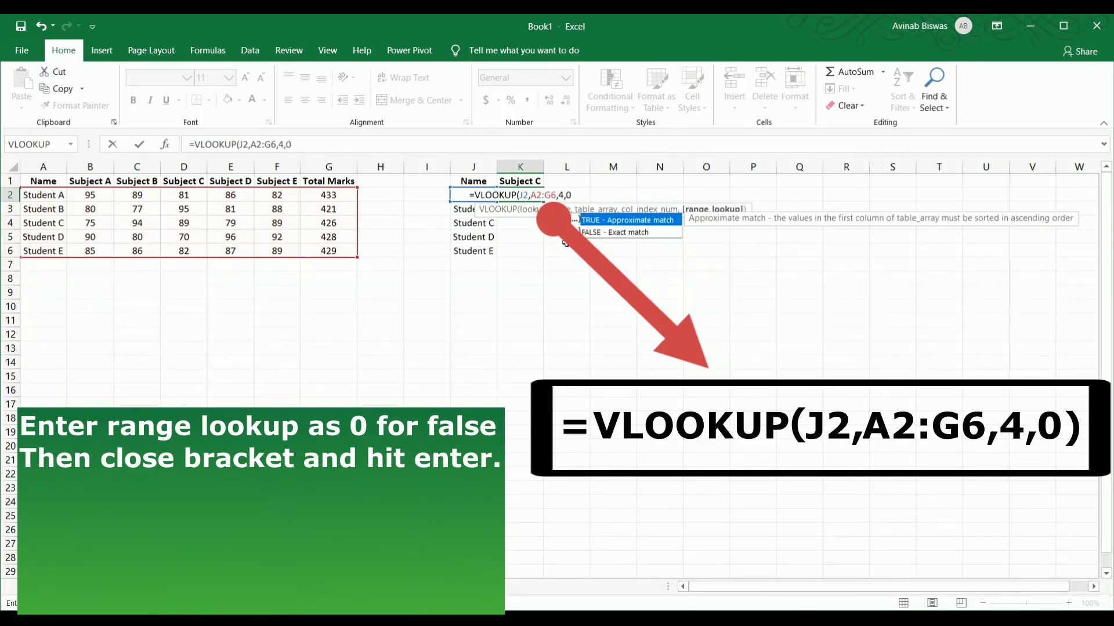
pyautogui.write(')')
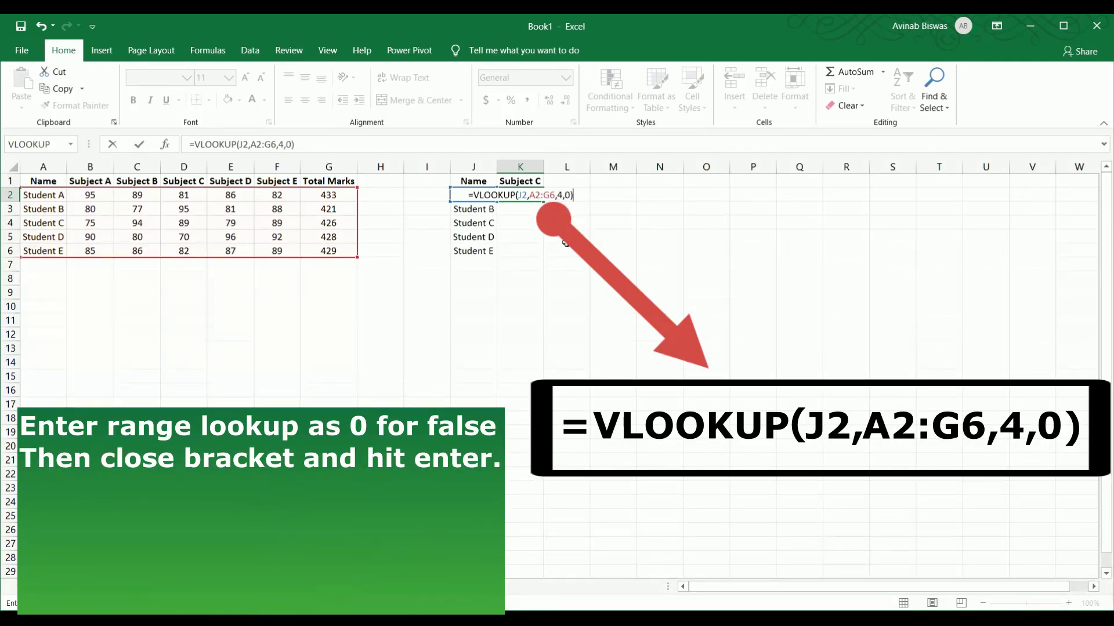
# - Commit the typed VLOOKUP in K2, showing 81, and reselect K2
pyautogui.press('Return')
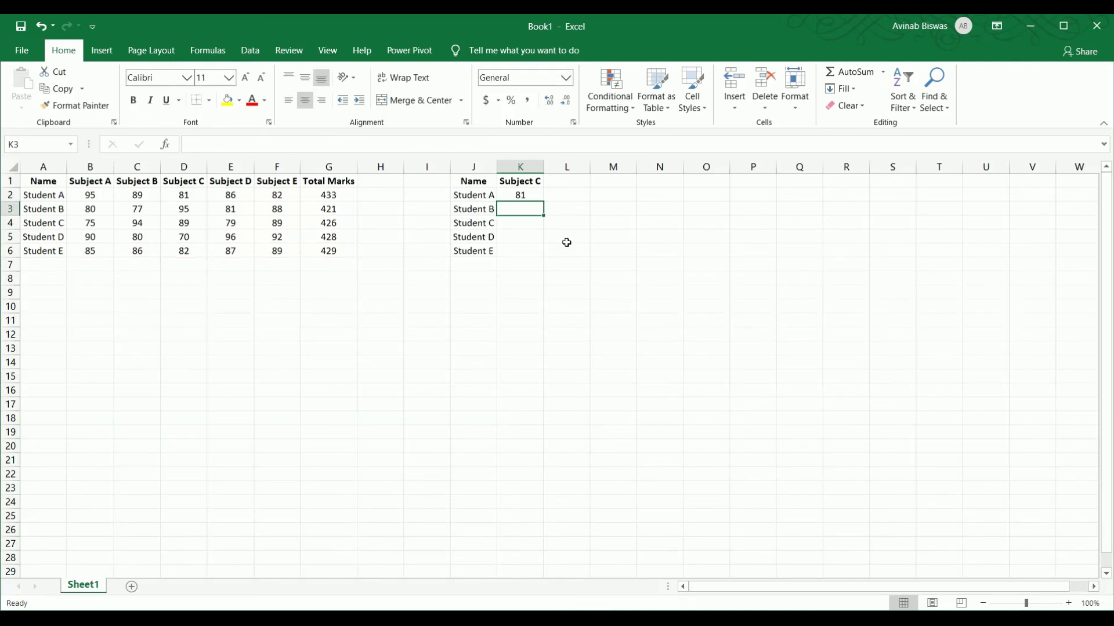
pyautogui.press('Up')
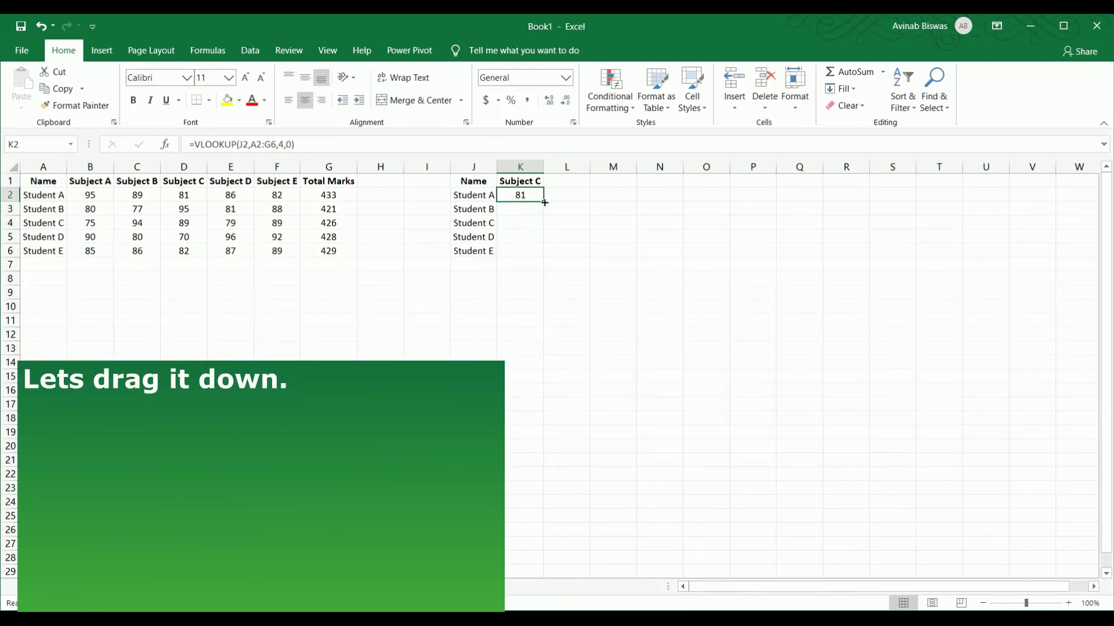
# - Drag K2's fill handle down to K6 to return 81, 95, 89, 70, 82
pyautogui.moveTo(545, 203); pyautogui.dragTo(545, 259)
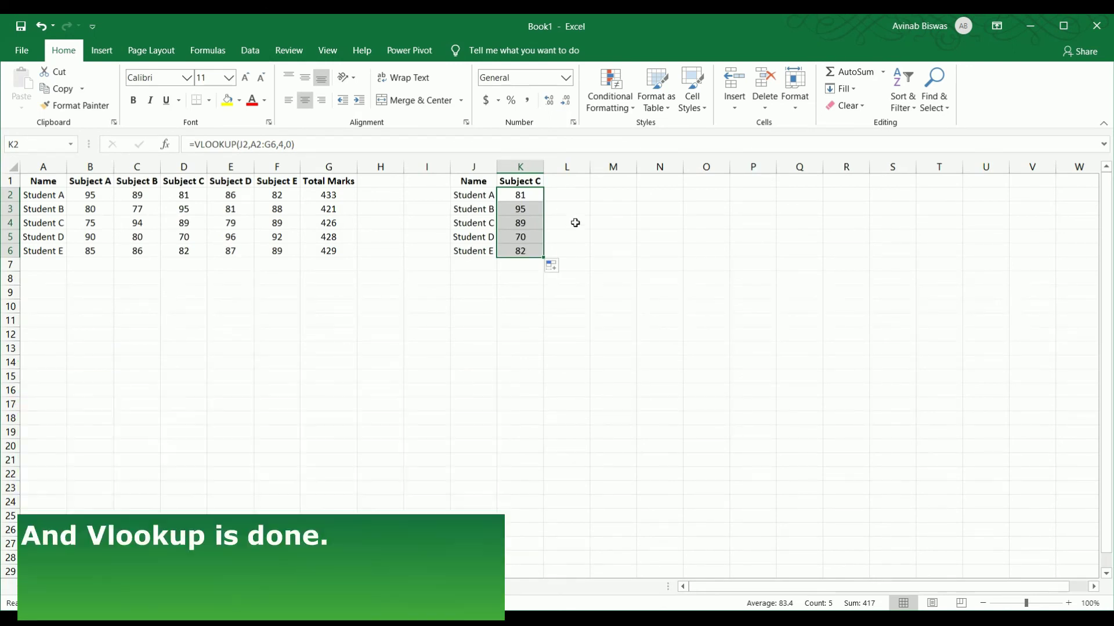